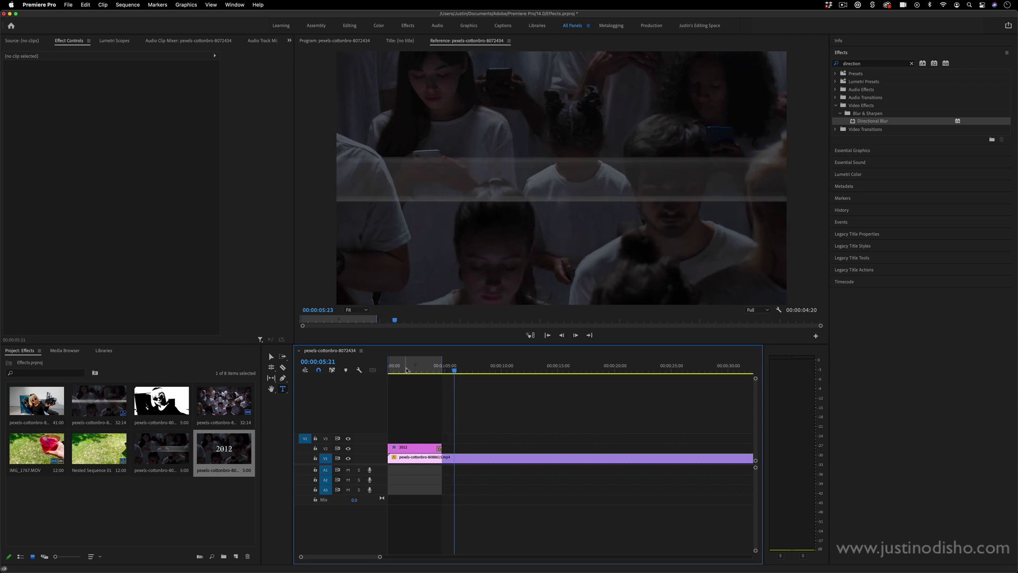
# Step: Play the existing title animation from the sequence start and delete the 2012 title clip
pyautogui.moveTo(406, 370); pyautogui.dragTo(332, 371)
pyautogui.press('space')
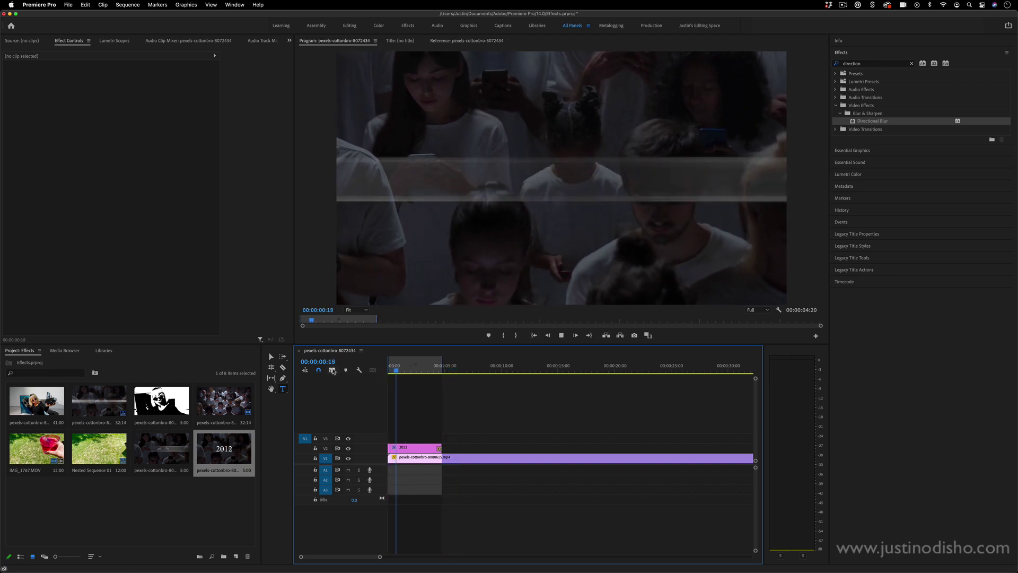
pyautogui.click(415, 449)
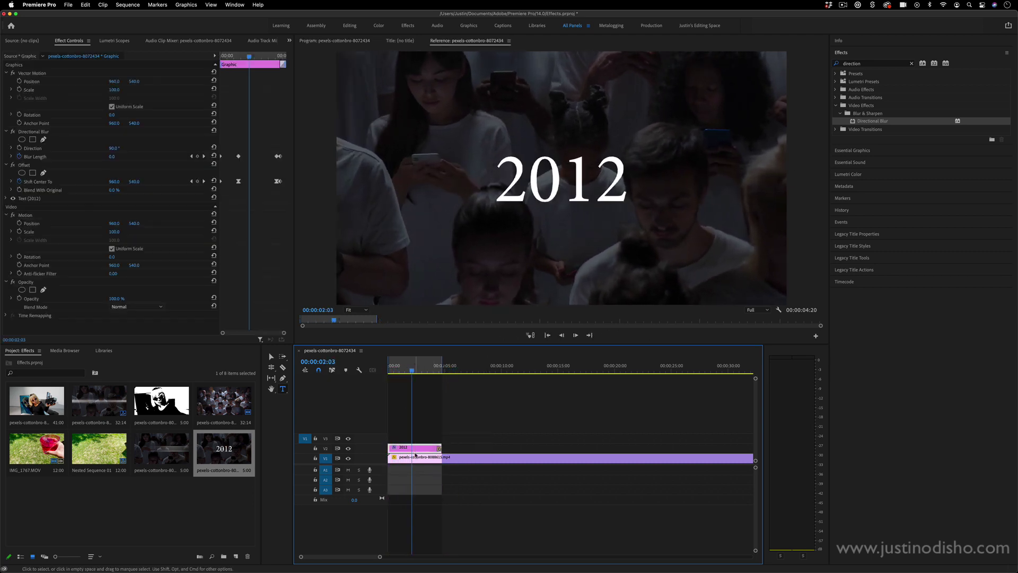
pyautogui.press('Delete')
# Step: Add a new horizontal text layer reading 2012 over the crowd footage with the Type tool
pyautogui.click(284, 391)
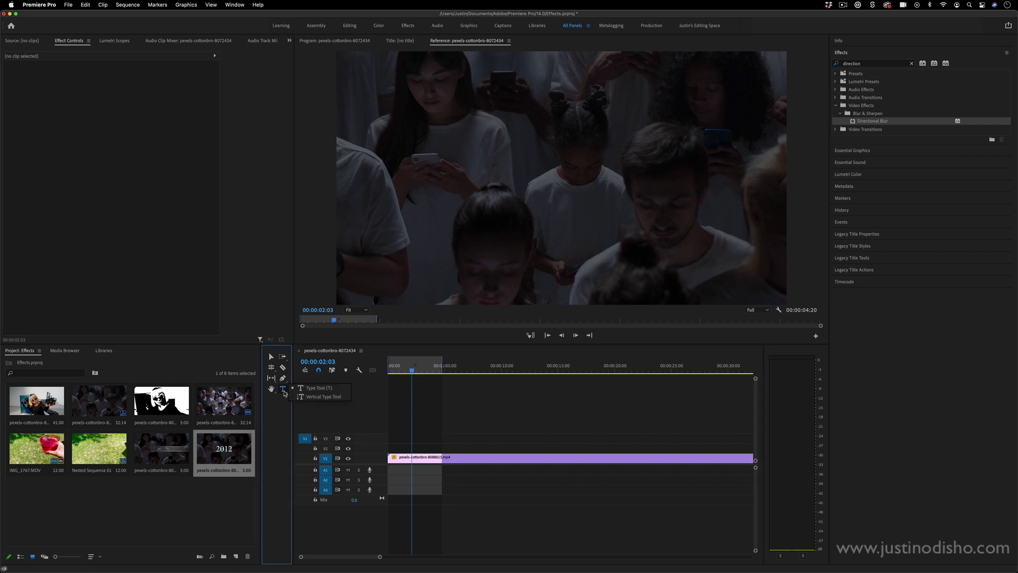
pyautogui.click(311, 389)
pyautogui.click(336, 41)
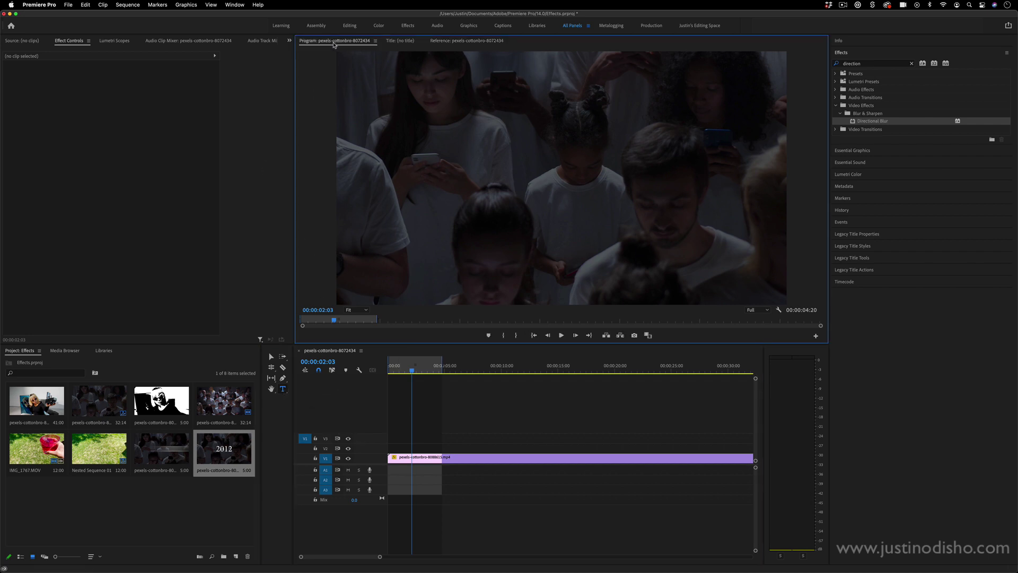
pyautogui.click(487, 187)
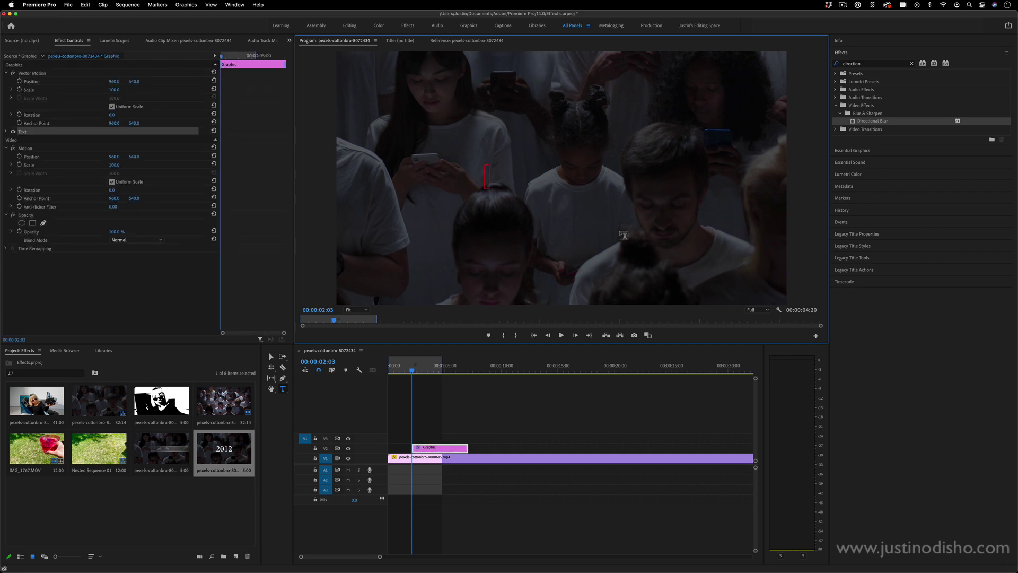
pyautogui.write('2012')
# Step: Scale the 2012 text to 334 and center it vertically and horizontally in the frame
pyautogui.click(862, 151)
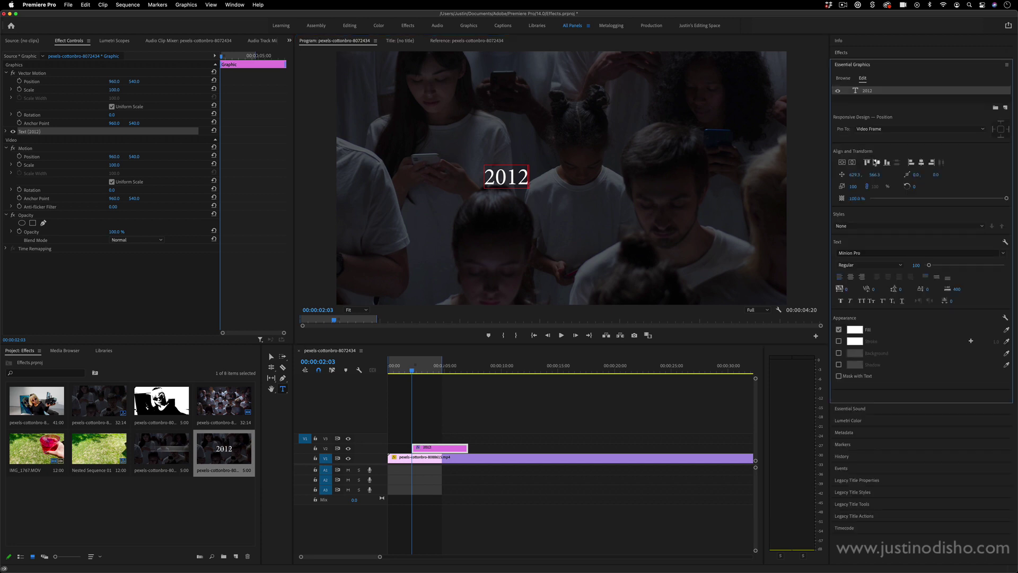
pyautogui.click(876, 163)
pyautogui.click(922, 163)
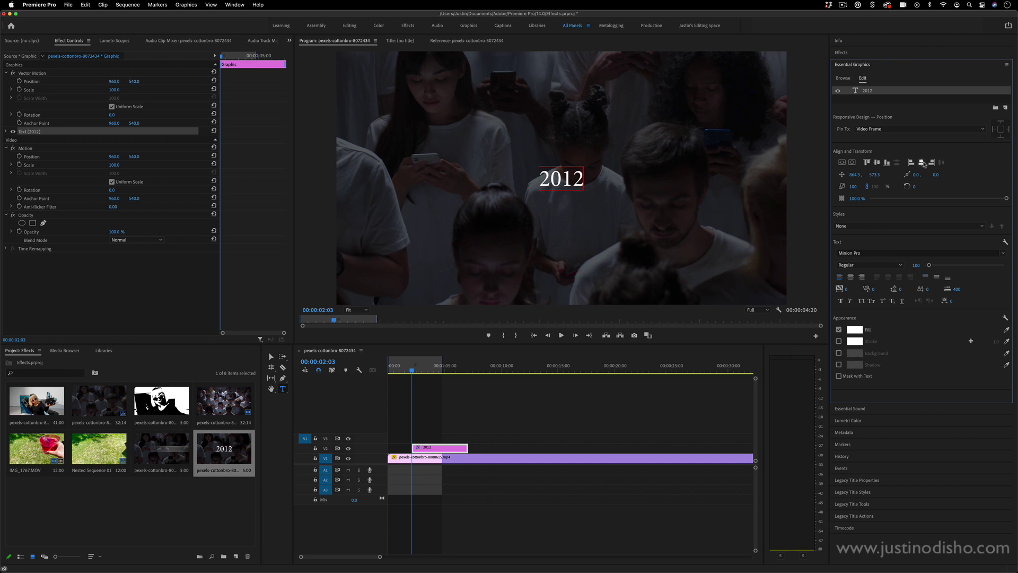
pyautogui.moveTo(853, 186); pyautogui.dragTo(977, 186)
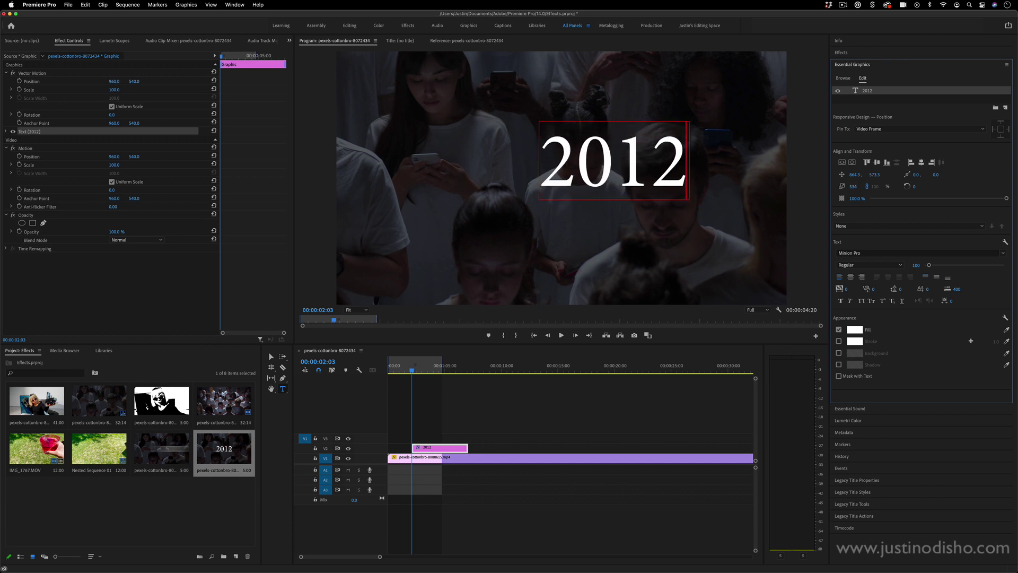
pyautogui.click(876, 162)
pyautogui.click(922, 163)
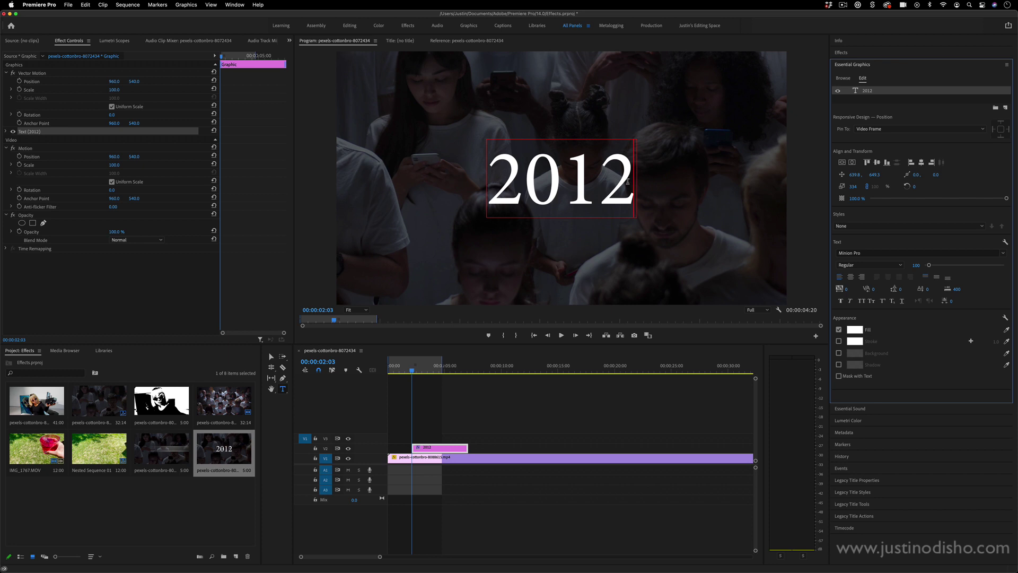
# Step: Move the new 2012 title clip to the start of the sequence, above the footage
pyautogui.moveTo(627, 181); pyautogui.dragTo(493, 185)
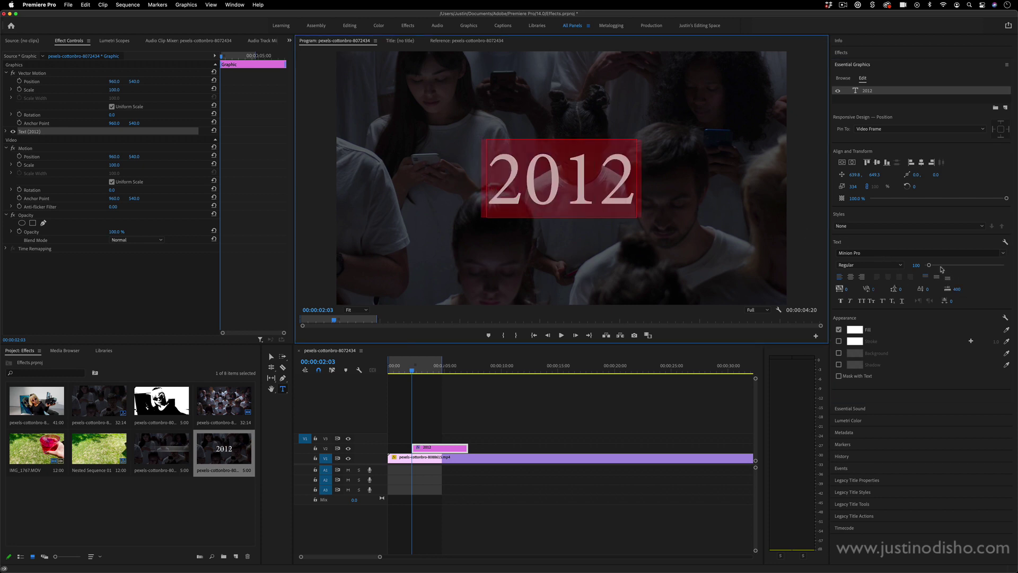
pyautogui.click(628, 191)
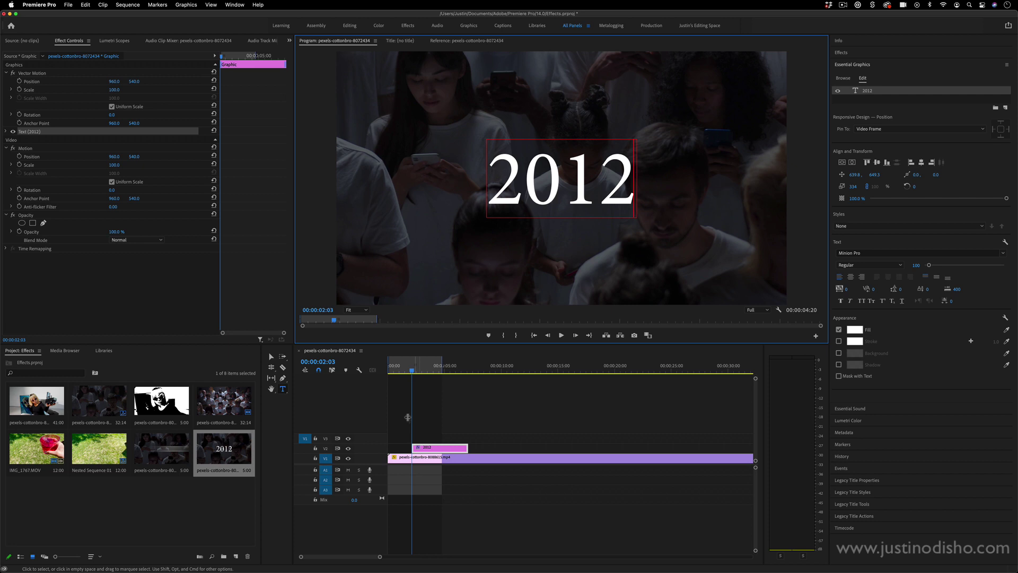
pyautogui.click(450, 424)
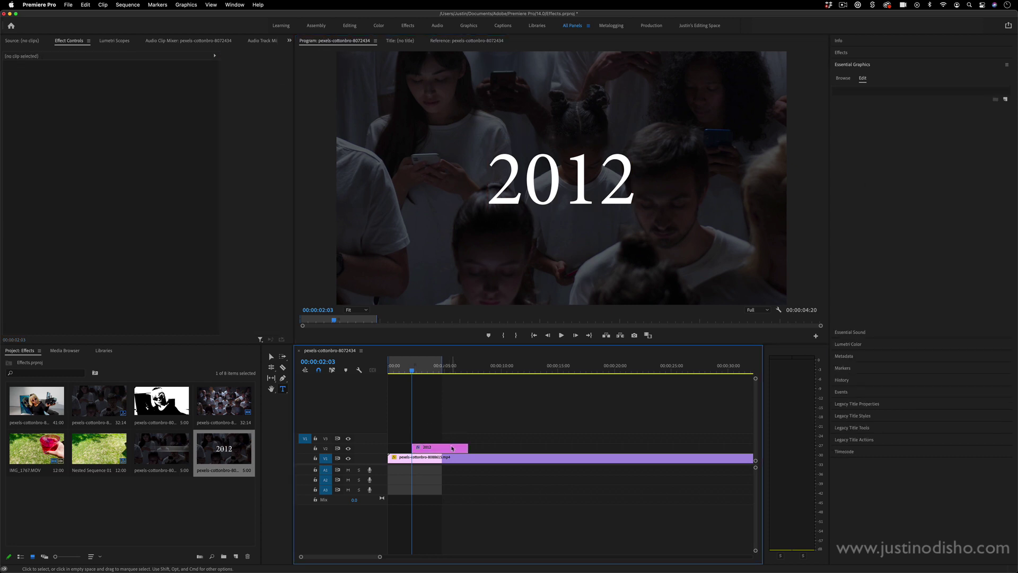
pyautogui.moveTo(440, 449); pyautogui.dragTo(415, 448)
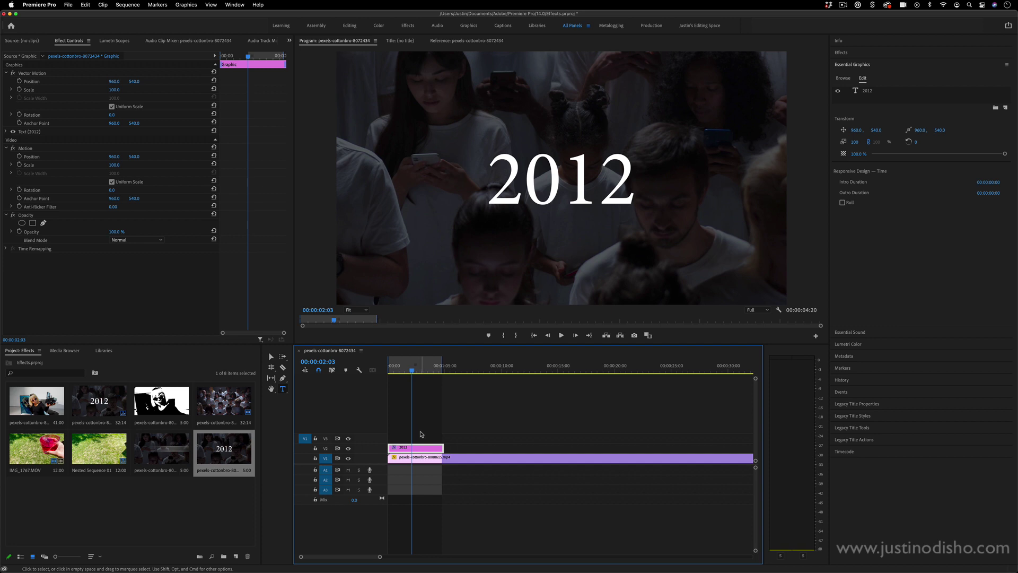
# Step: Search the effects for "offset" and apply the Offset video effect to the 2012 title clip
pyautogui.click(845, 53)
pyautogui.click(911, 63)
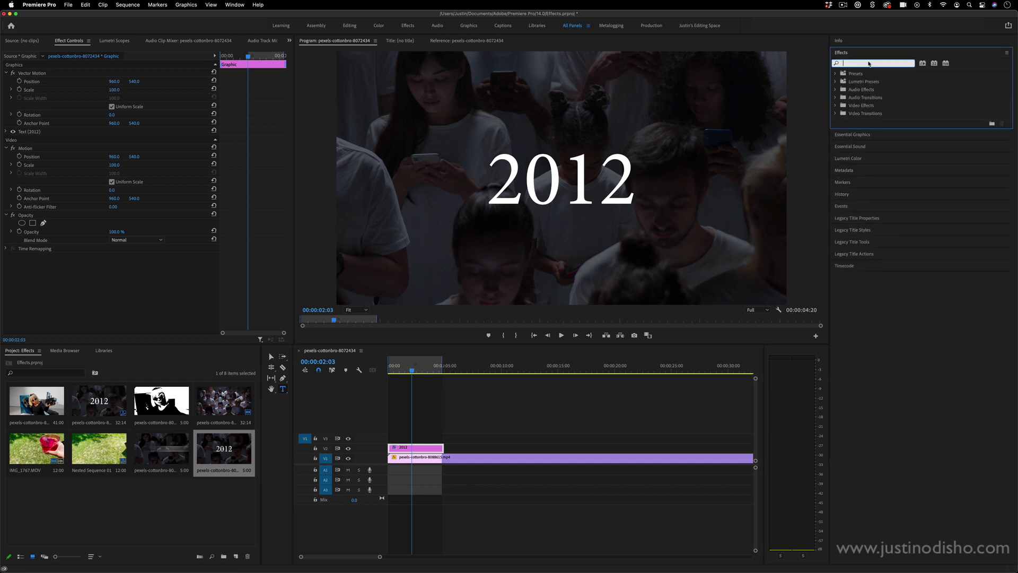
pyautogui.write('offset')
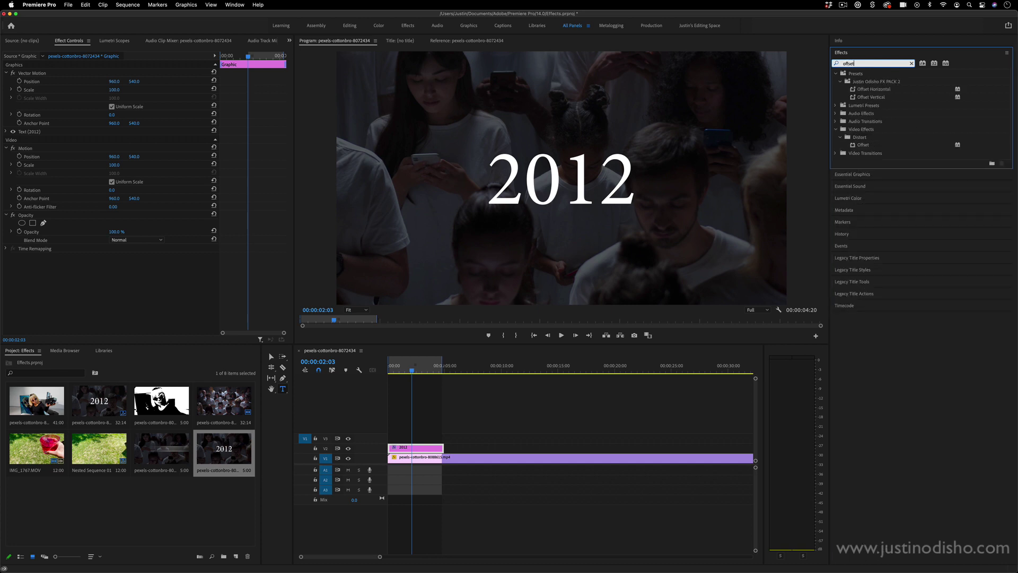
pyautogui.click(864, 145)
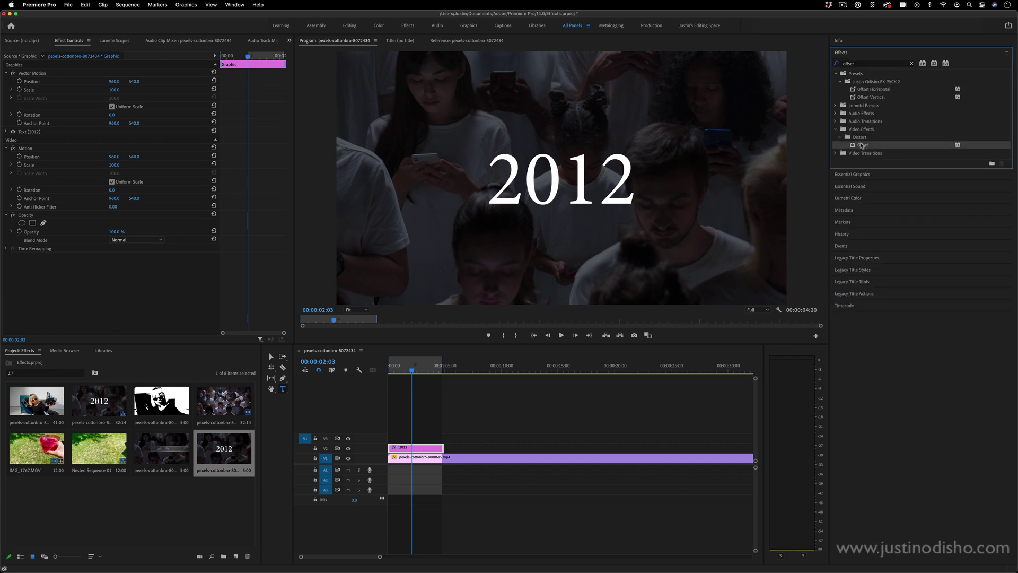
pyautogui.moveTo(865, 148); pyautogui.dragTo(423, 450)
pyautogui.click(423, 450)
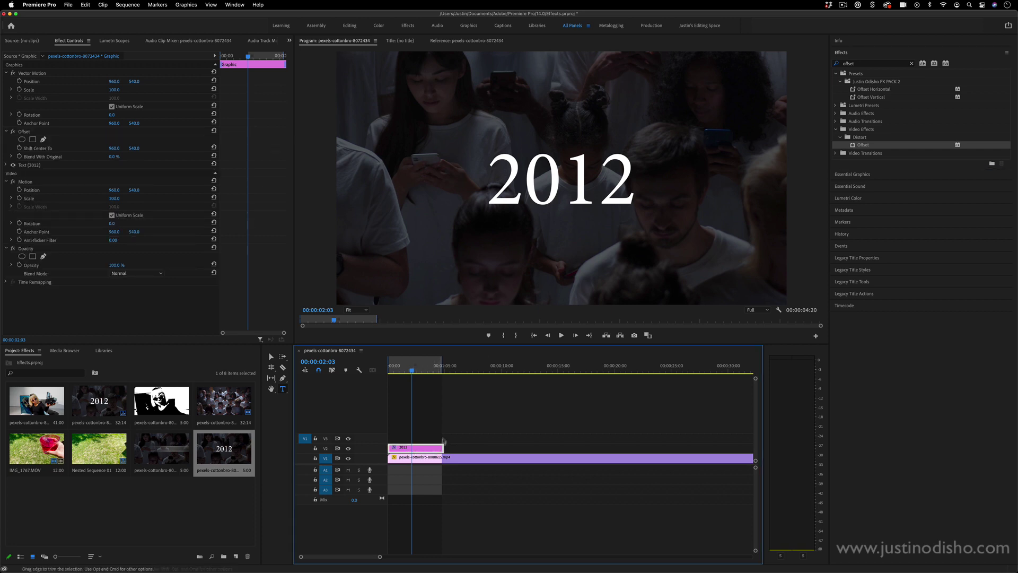
# Step: Try shifting the title with the Offset effect's Shift Center To values, and reset the parameter
pyautogui.click(28, 132)
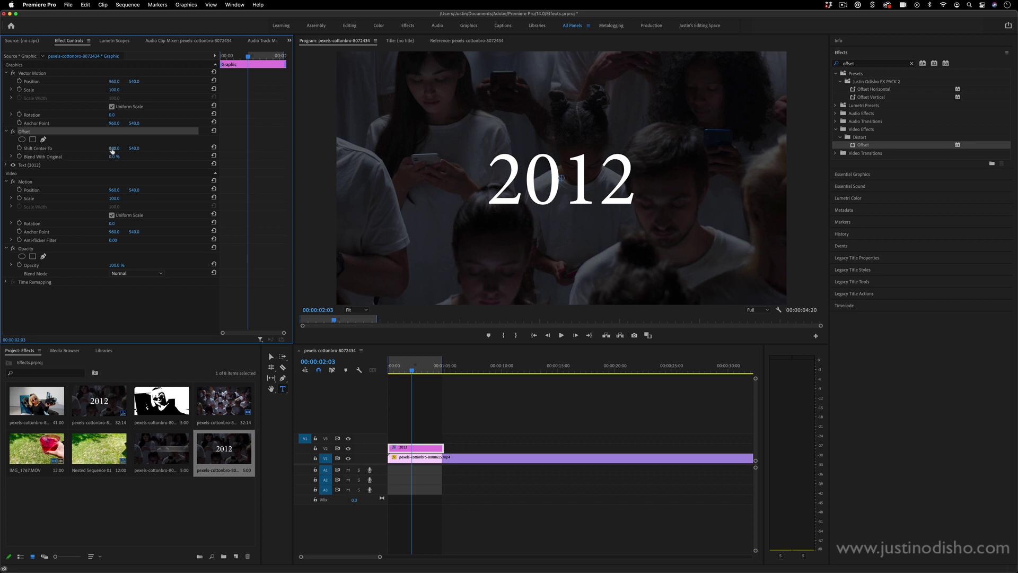
pyautogui.moveTo(112, 150); pyautogui.dragTo(175, 148)
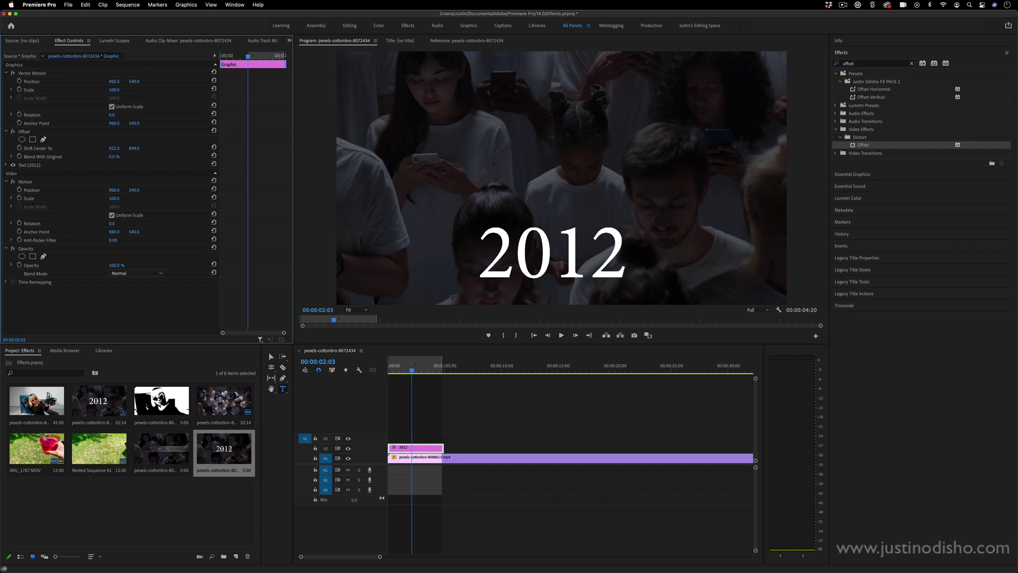
pyautogui.moveTo(297, 149); pyautogui.dragTo(325, 148)
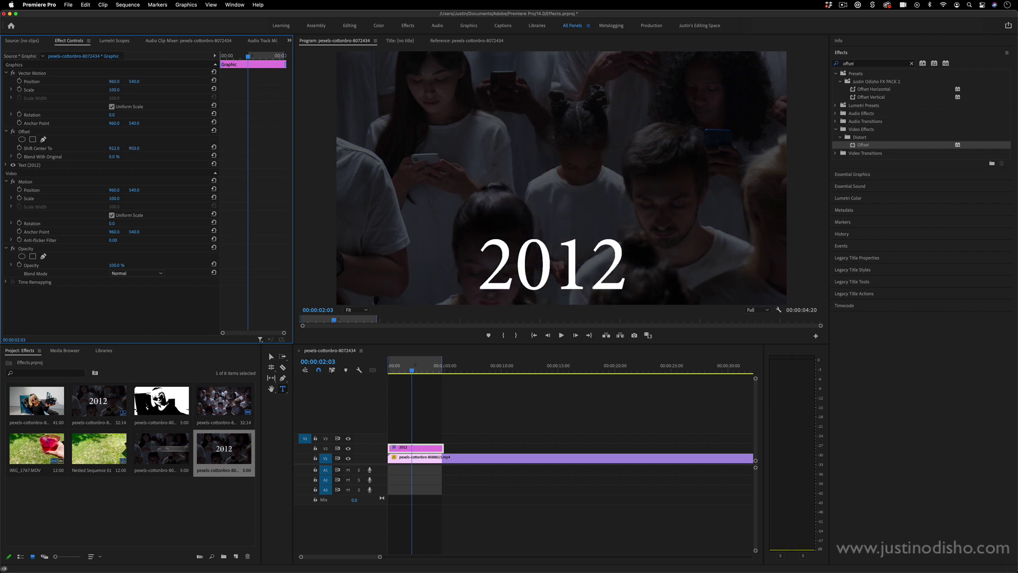
pyautogui.moveTo(180, 148)
pyautogui.mouseDown()
pyautogui.moveTo(129, 151)
pyautogui.moveTo(217, 149)
pyautogui.moveTo(141, 148)
pyautogui.moveTo(175, 148)
pyautogui.mouseUp()
pyautogui.click(213, 148)
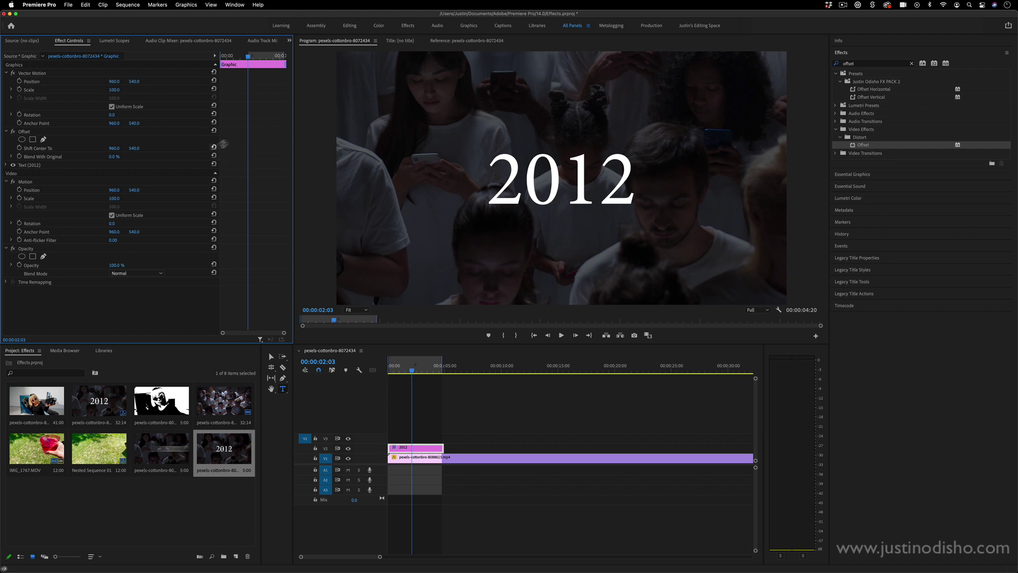
# Step: Create an Offset Shift Center To keyframe at the clip's start and move it slightly later in the clip
pyautogui.moveTo(248, 57); pyautogui.dragTo(182, 59)
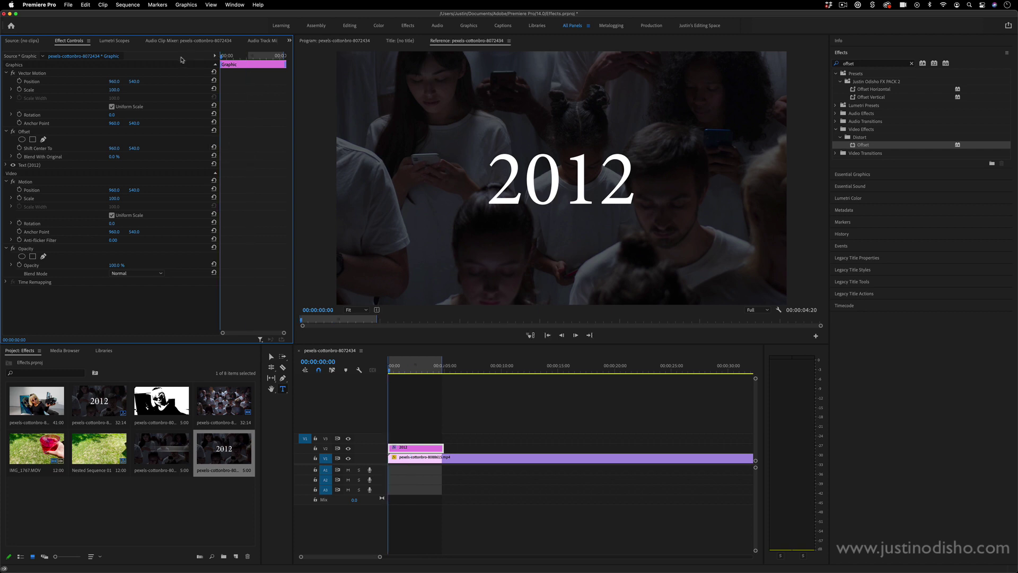
pyautogui.click(19, 148)
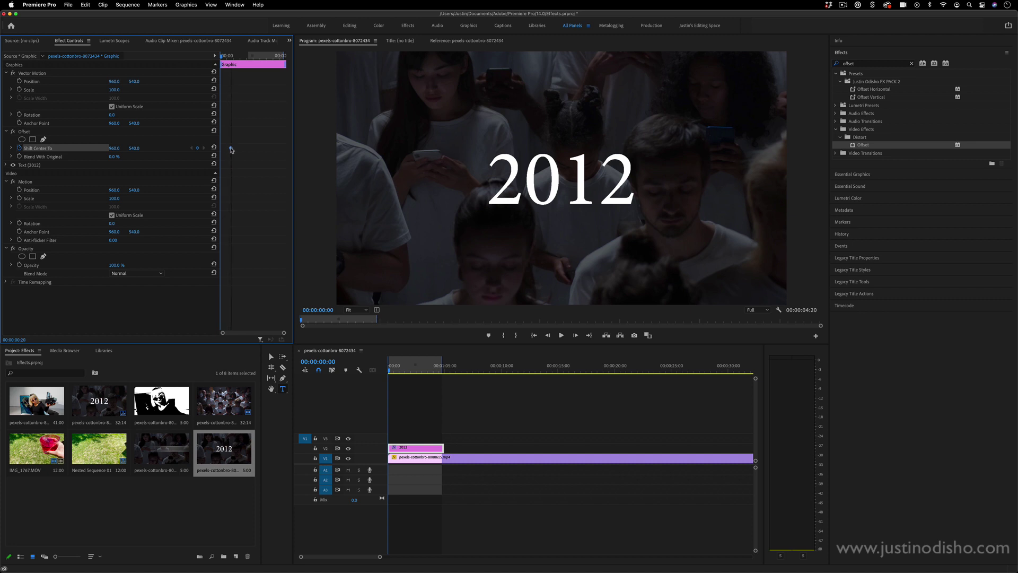
pyautogui.moveTo(230, 149); pyautogui.dragTo(229, 149)
# Step: Set the horizontal Shift Center To value at the clip's start to the maximum, 32767, and play the animation
pyautogui.moveTo(113, 150); pyautogui.dragTo(175, 150)
pyautogui.moveTo(113, 150); pyautogui.dragTo(121, 150)
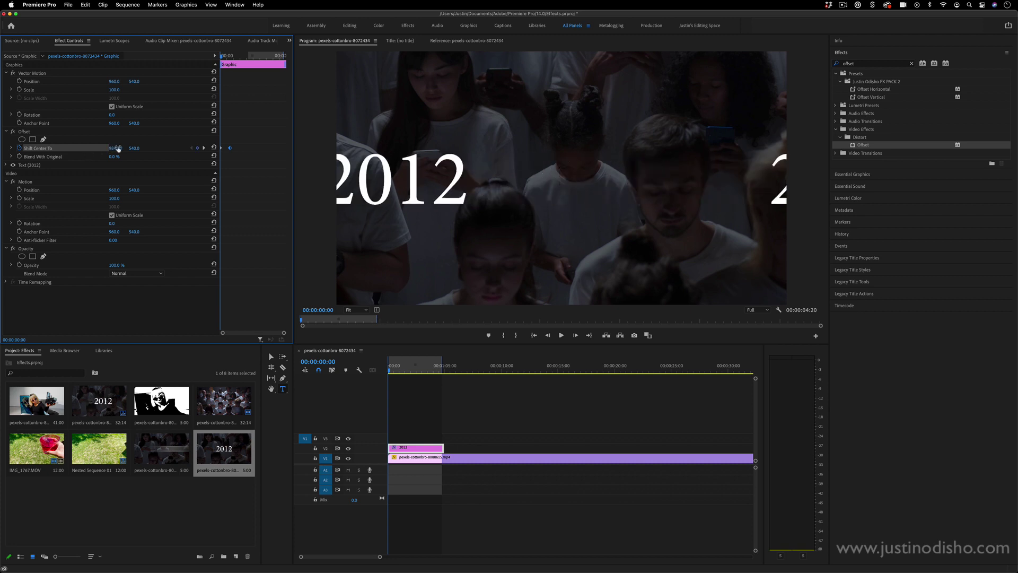
pyautogui.click(118, 148)
pyautogui.write('50000')
pyautogui.press('Return')
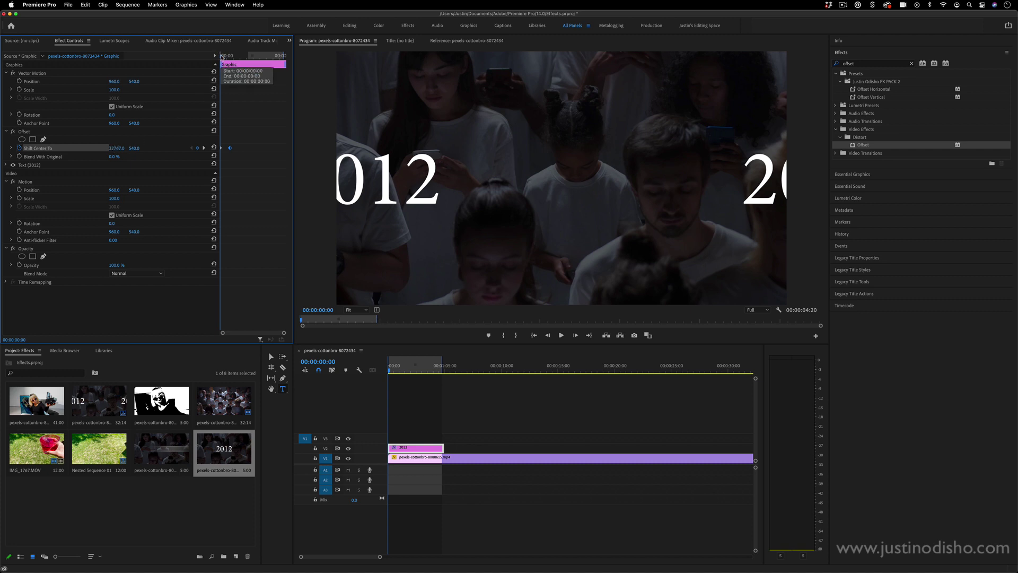
pyautogui.moveTo(222, 56); pyautogui.dragTo(221, 56)
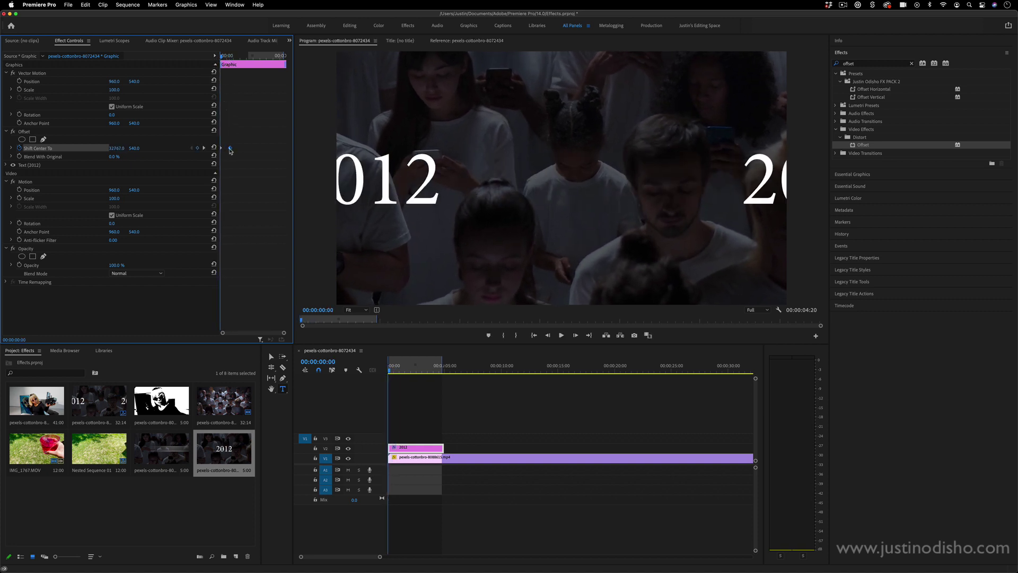
pyautogui.press('space')
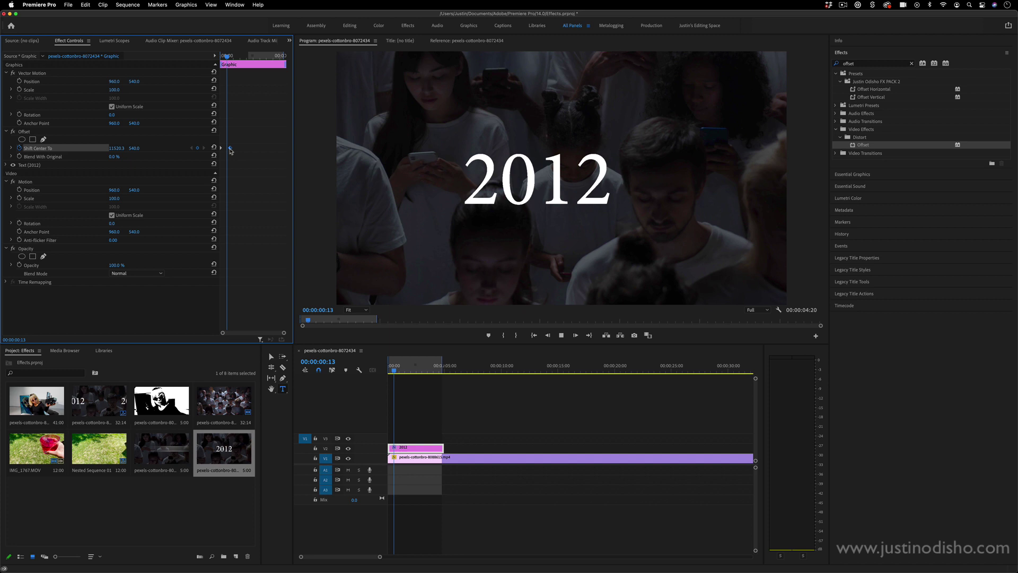
pyautogui.press('space')
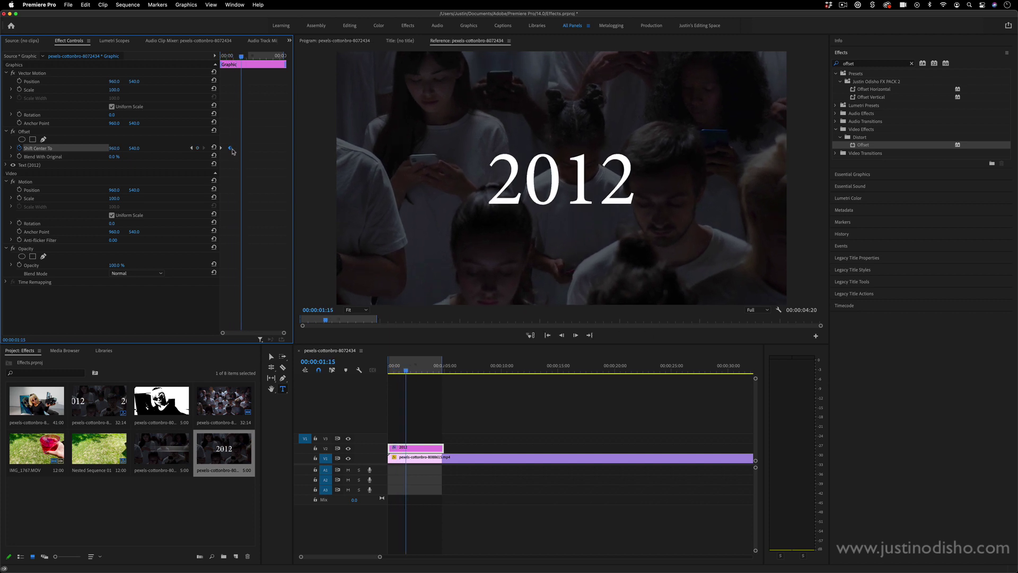
# Step: Apply Ease In temporal interpolation to the ending Shift Center To keyframe and play the animation from the start
pyautogui.rightClick(231, 150)
pyautogui.moveTo(285, 227)
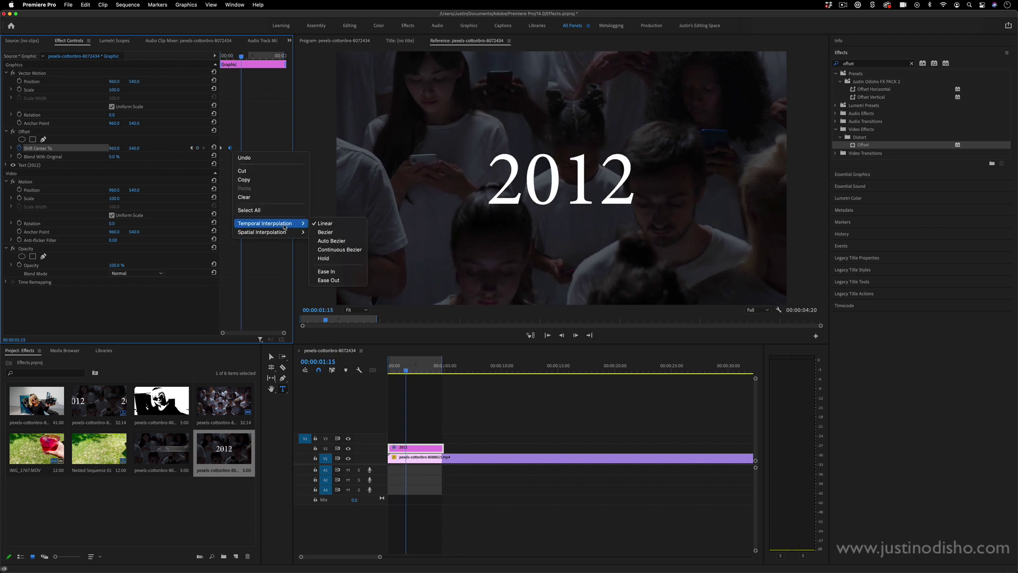
pyautogui.click(326, 271)
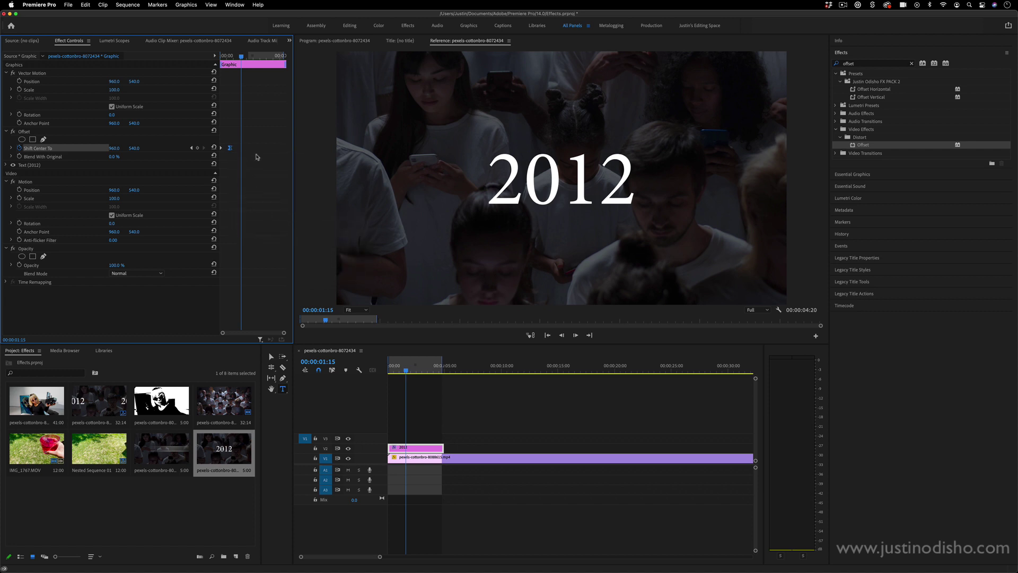
pyautogui.moveTo(244, 56); pyautogui.dragTo(155, 60)
pyautogui.press('space')
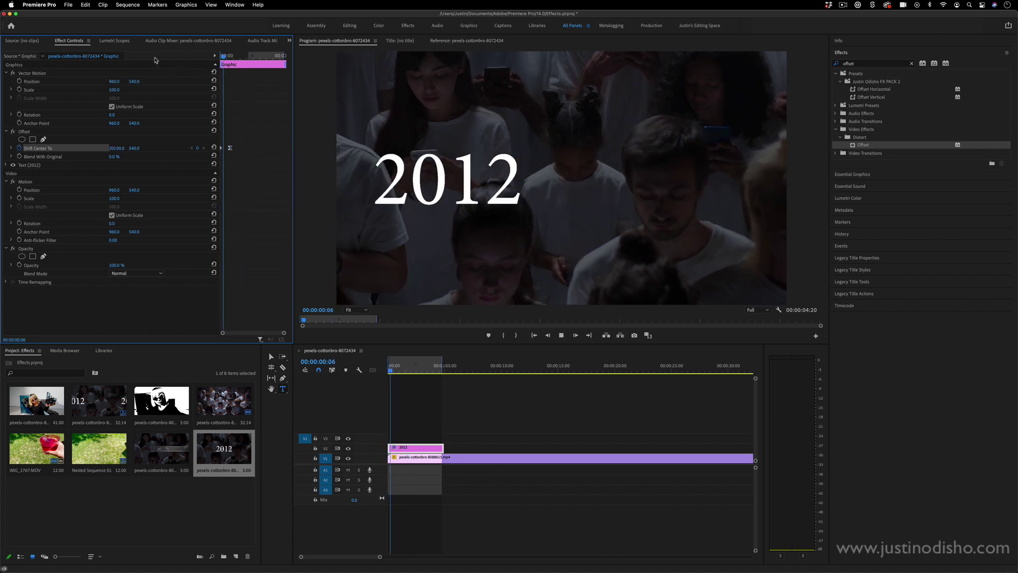
pyautogui.press('space')
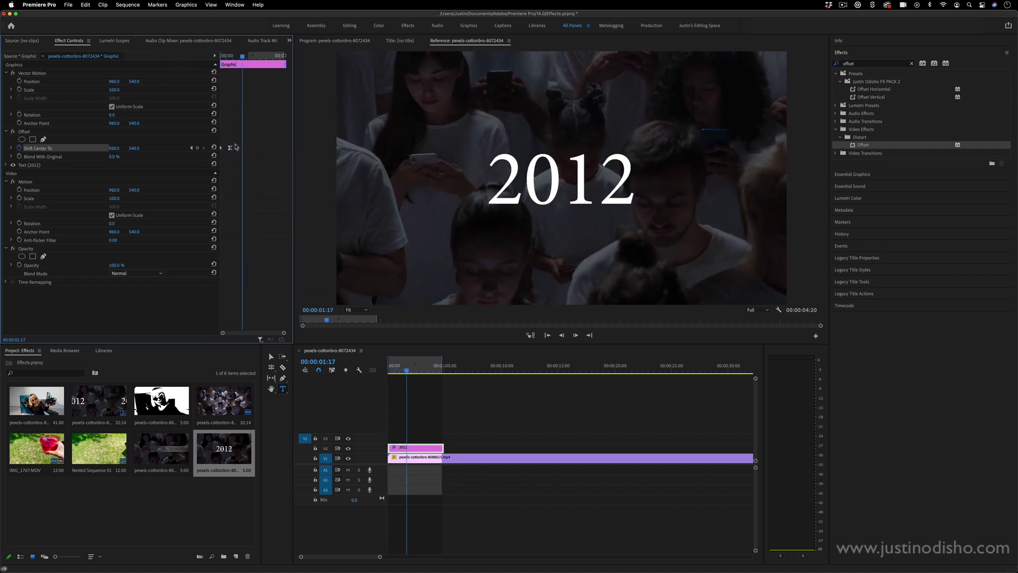
# Step: Preview a later position for the eased Shift Center To keyframe, and move that keyframe to about 8 frames from the start
pyautogui.moveTo(230, 150); pyautogui.dragTo(238, 150)
pyautogui.press('Home')
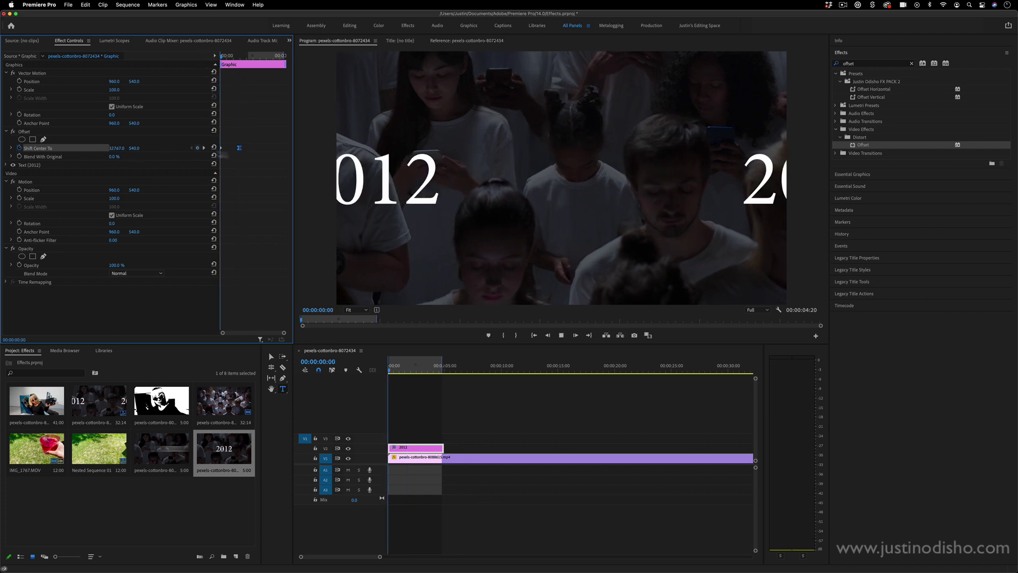
pyautogui.press('space')
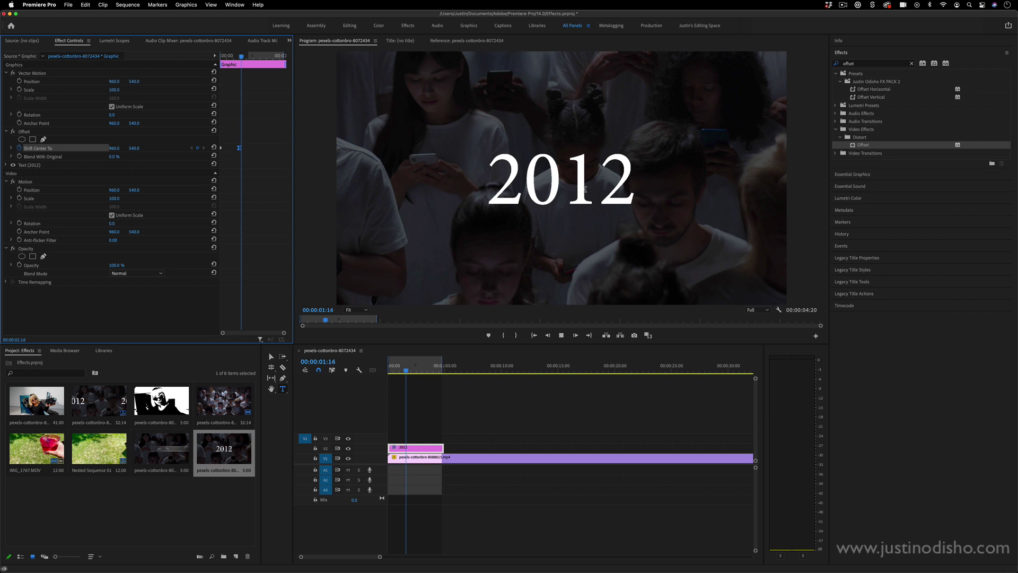
pyautogui.moveTo(240, 148); pyautogui.dragTo(224, 148)
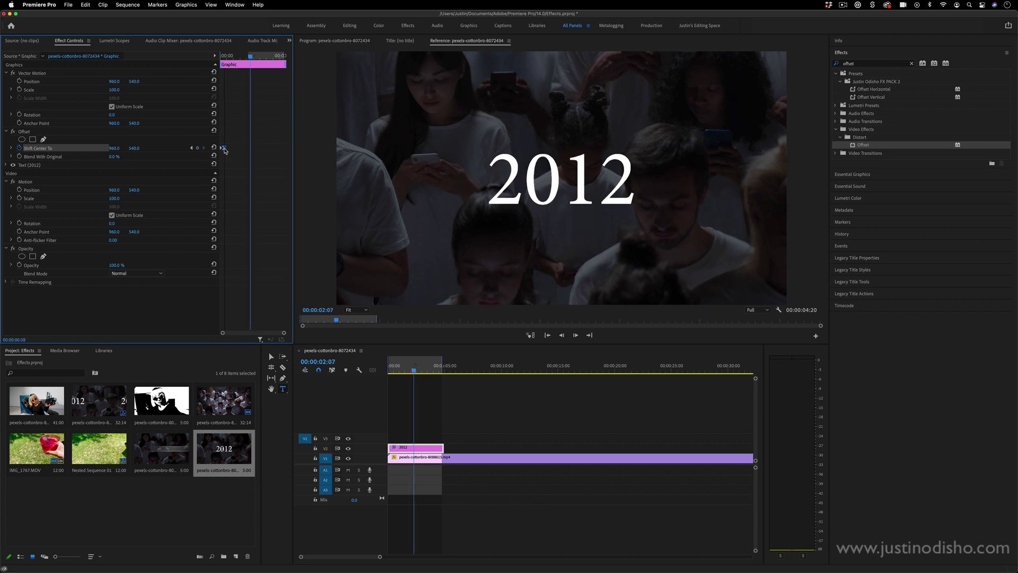
# Step: Move the ending Shift Center To keyframe slightly later and replay the title animation from the start
pyautogui.press('Home')
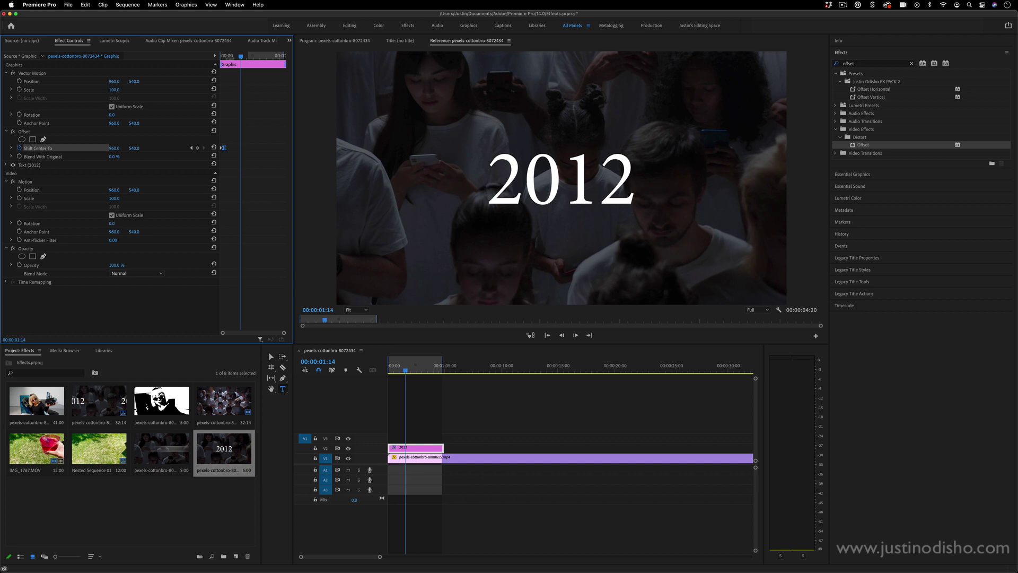
pyautogui.moveTo(228, 56); pyautogui.dragTo(142, 58)
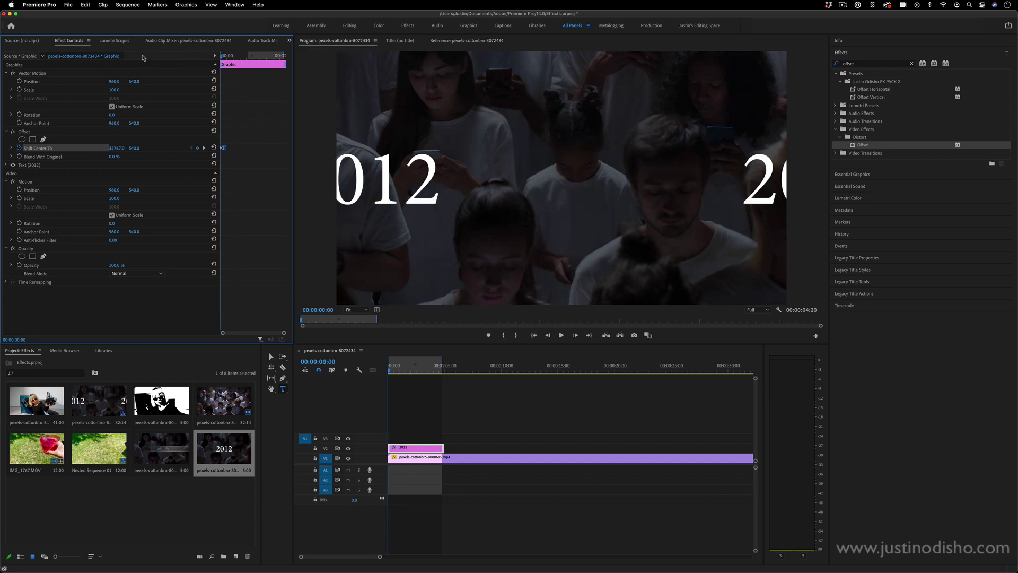
pyautogui.press('space')
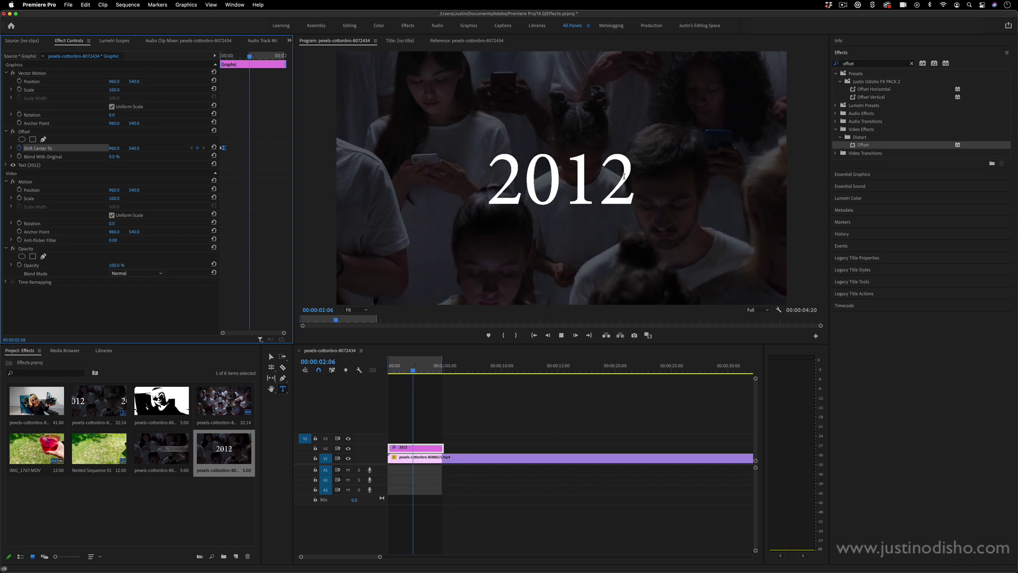
pyautogui.press('space')
pyautogui.press('Home')
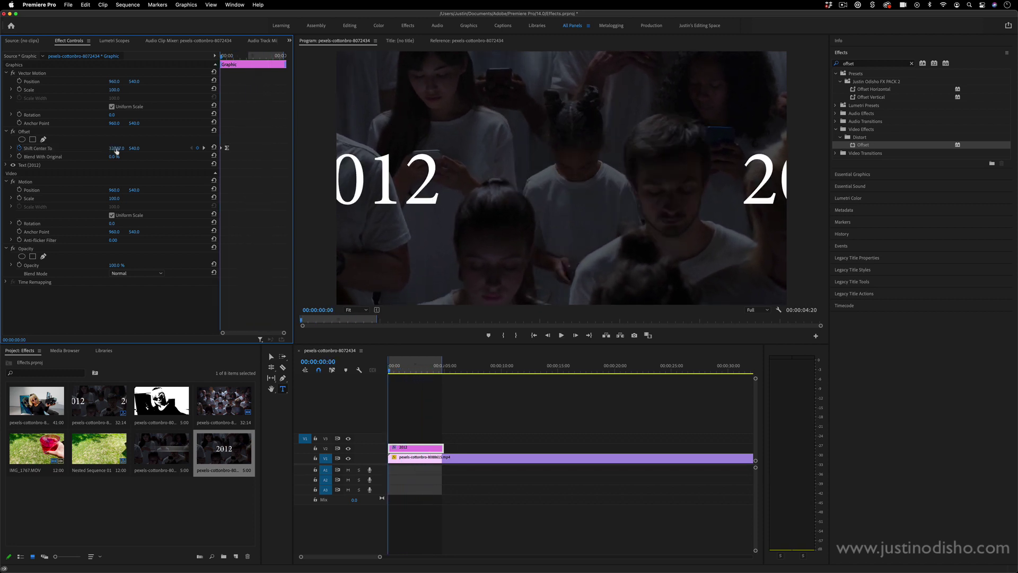
pyautogui.press('space')
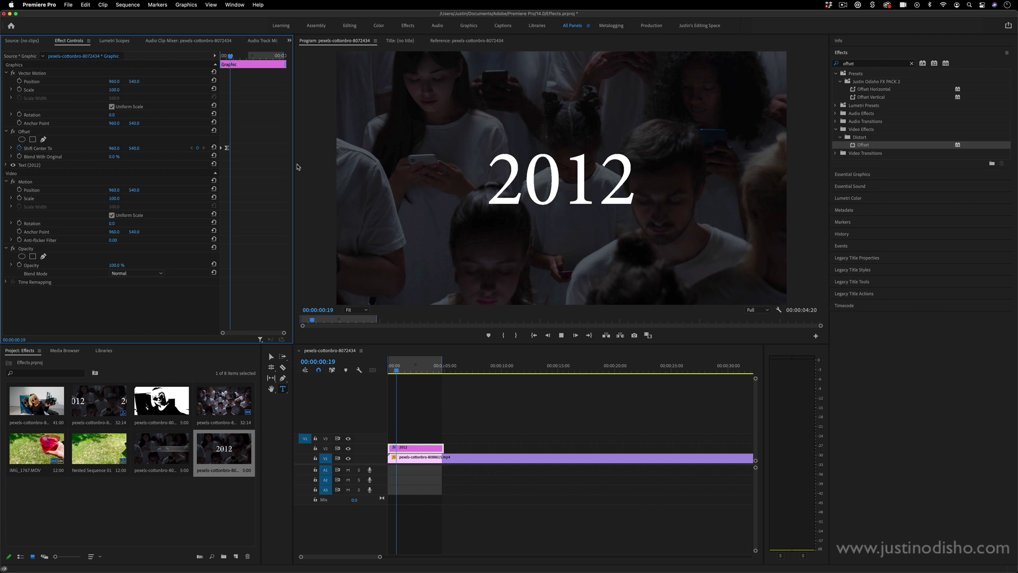
pyautogui.press('space')
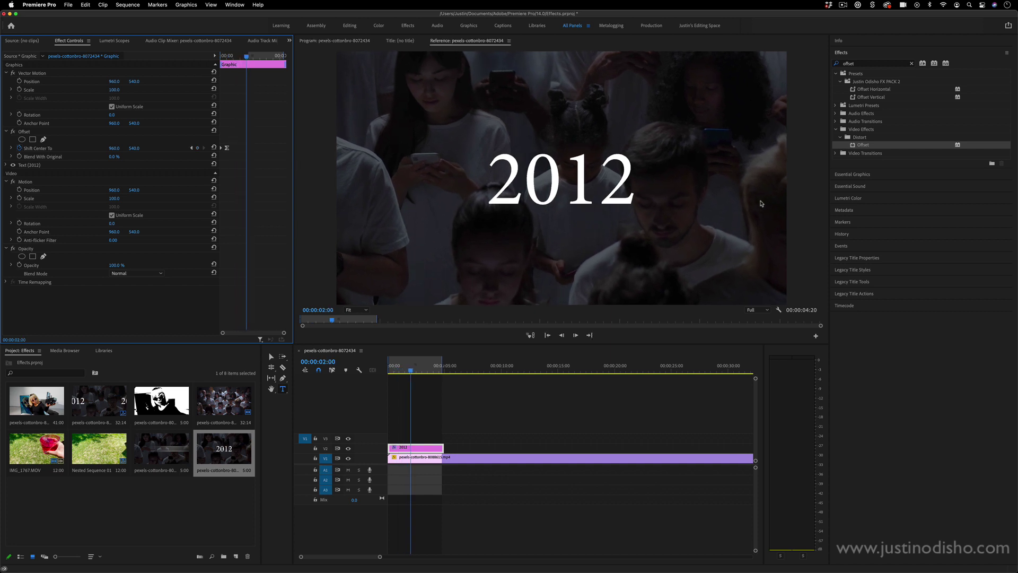
# Step: Search the effects for gaussian and apply Gaussian Blur to the 2012 title clip
pyautogui.moveTo(876, 63); pyautogui.dragTo(791, 64)
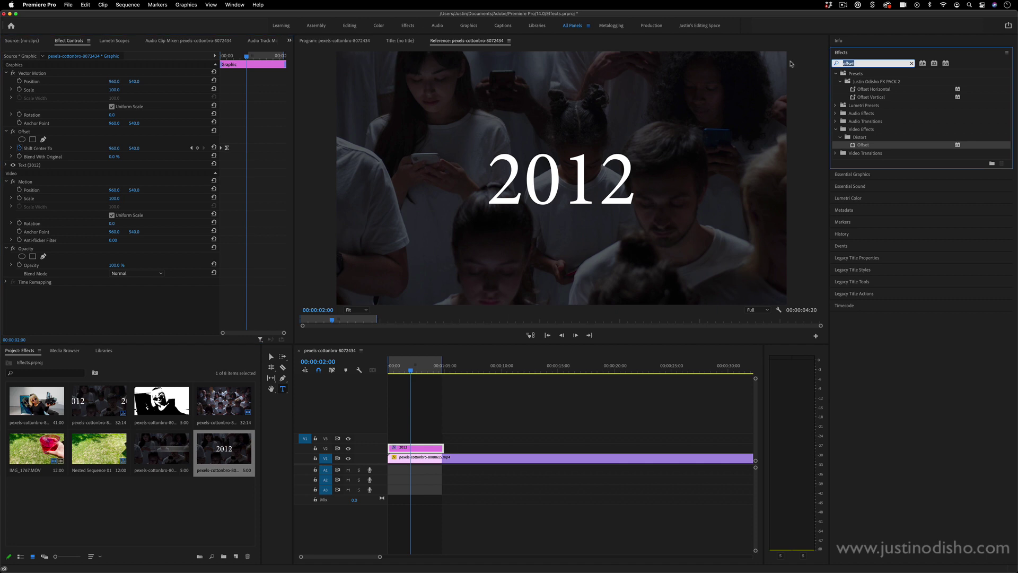
pyautogui.write('gaussian')
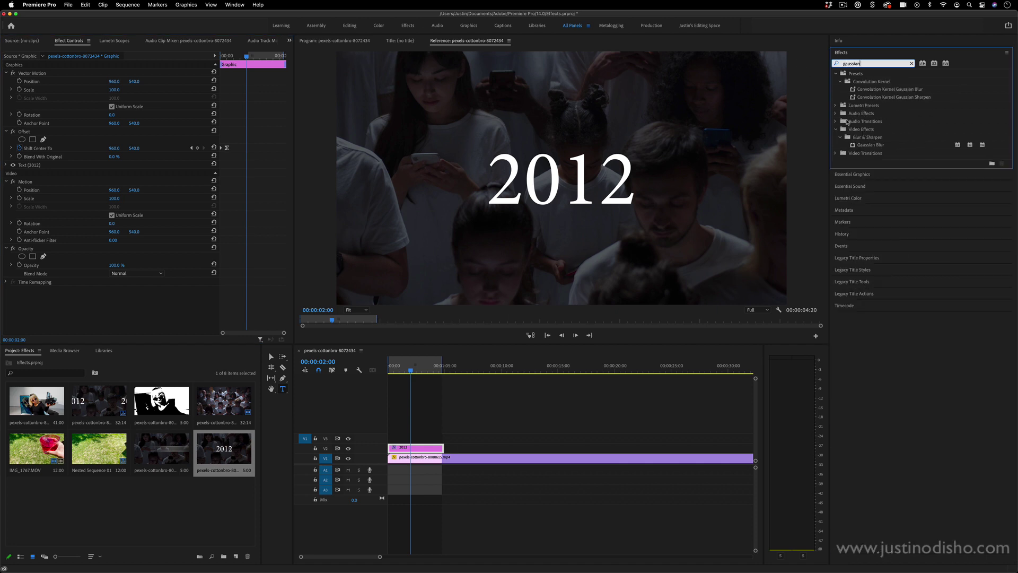
pyautogui.click(871, 147)
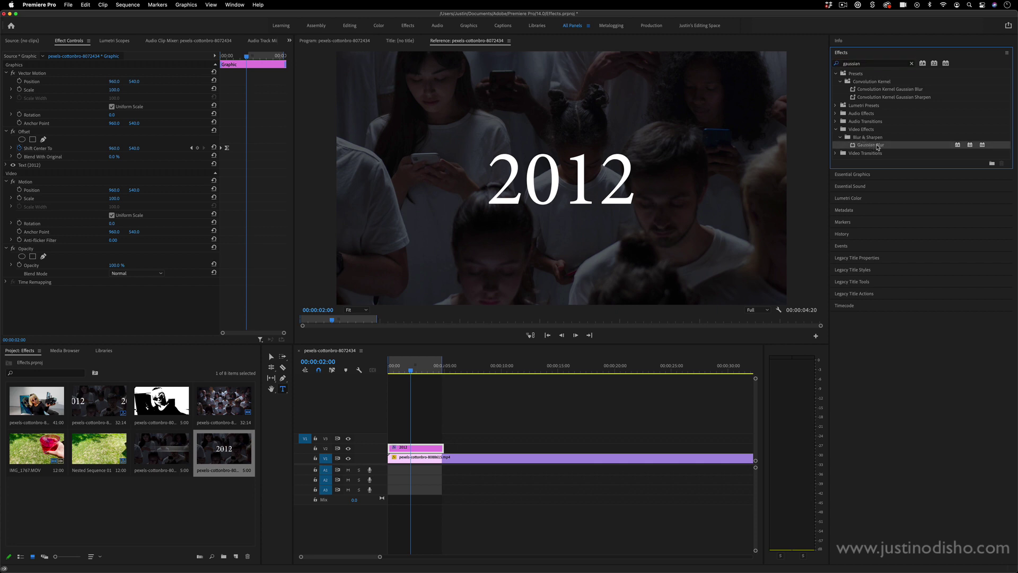
pyautogui.moveTo(878, 147); pyautogui.dragTo(412, 448)
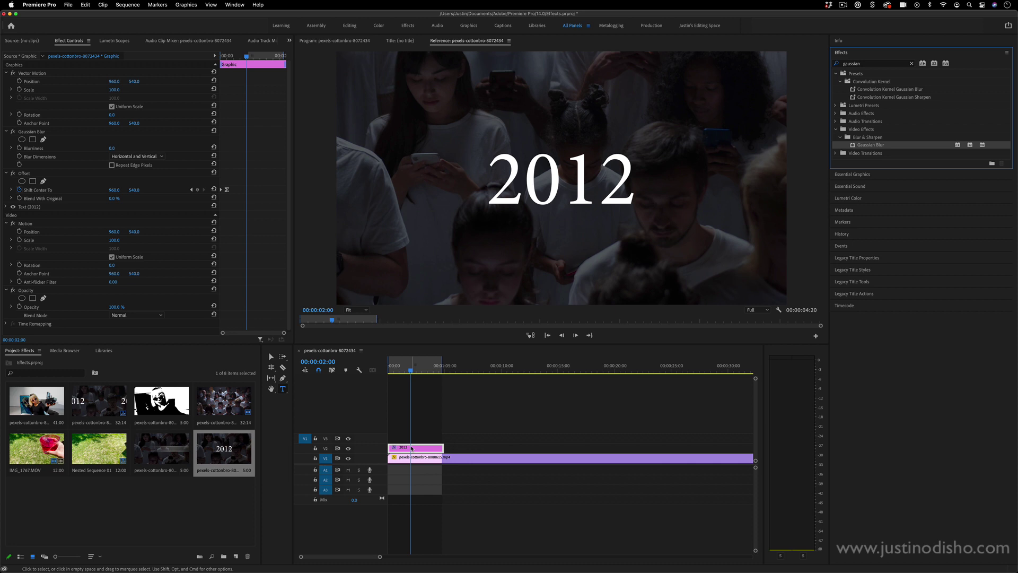
# Step: Create a Blurriness keyframe at the title clip's start and set Blur Dimensions to Horizontal
pyautogui.moveTo(246, 58); pyautogui.dragTo(200, 65)
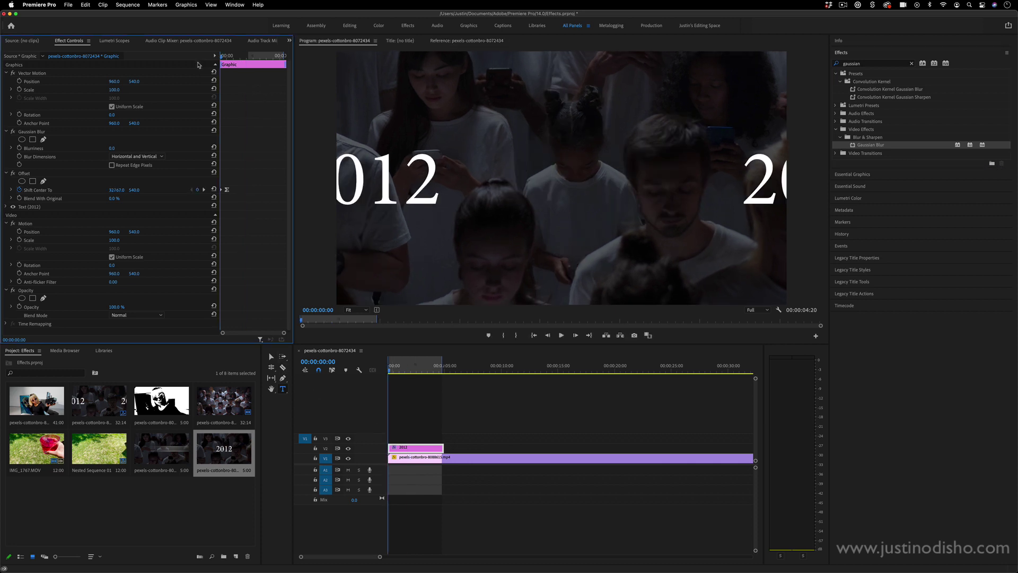
pyautogui.click(36, 133)
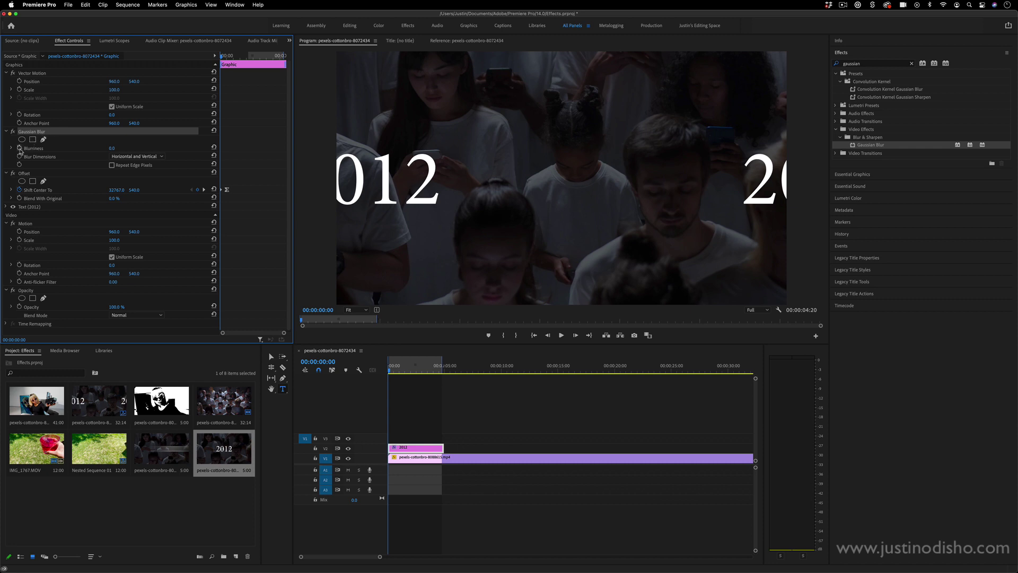
pyautogui.click(19, 148)
pyautogui.click(137, 158)
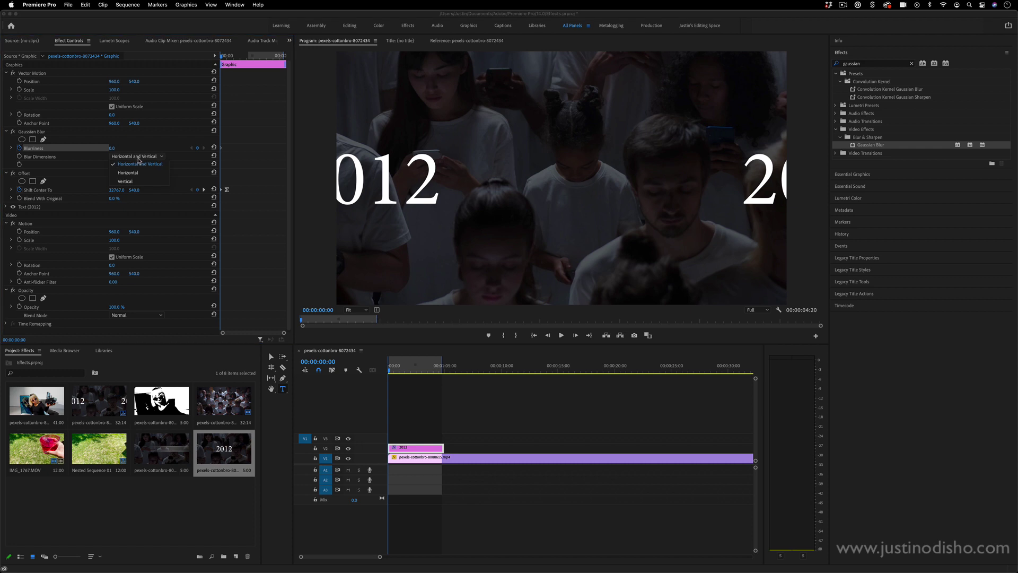
pyautogui.click(136, 177)
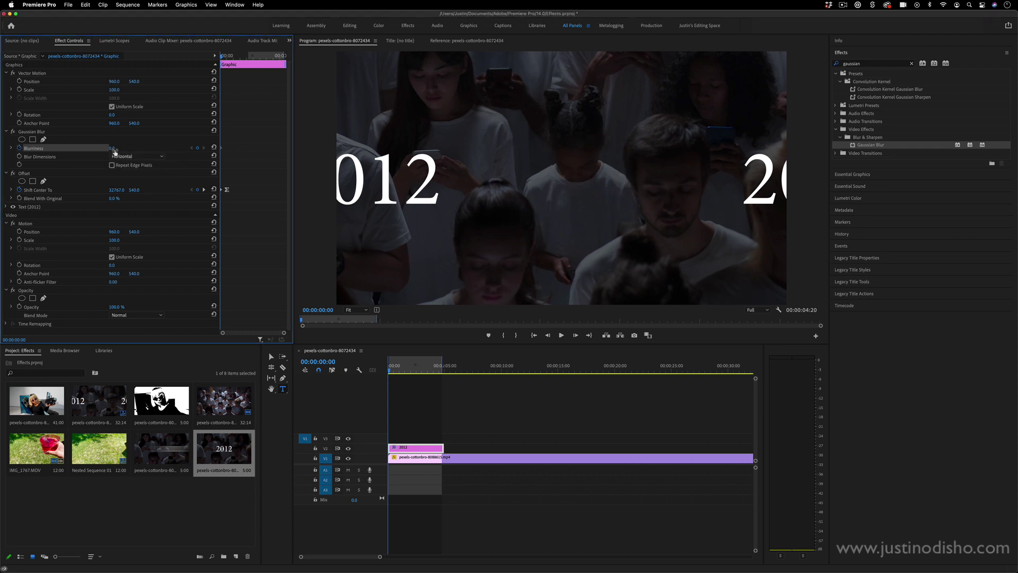
# Step: Raise the title's Blurriness at the clip's start to 8226
pyautogui.moveTo(113, 149); pyautogui.dragTo(588, 149)
pyautogui.moveTo(160, 149); pyautogui.dragTo(227, 148)
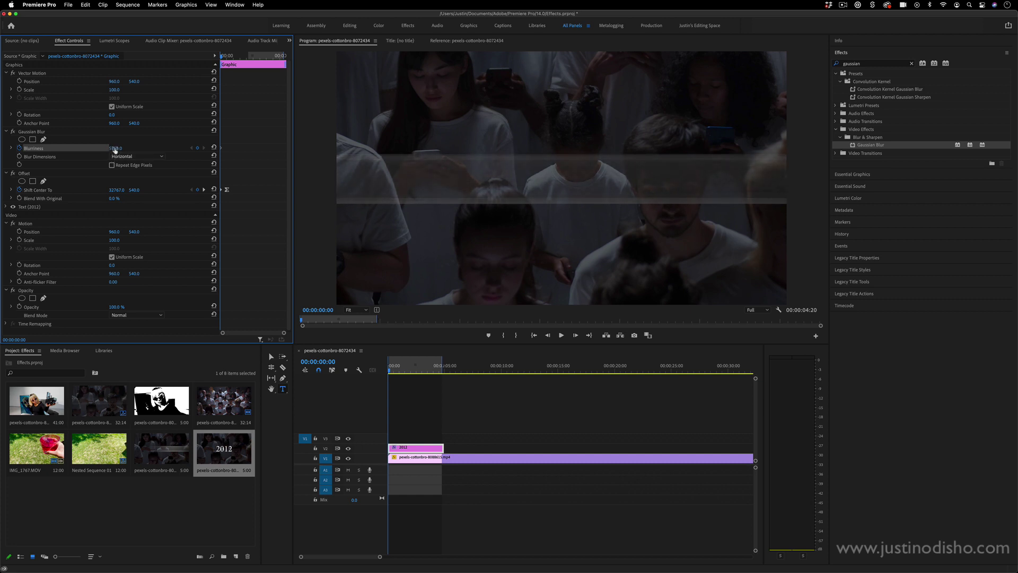
pyautogui.moveTo(116, 150)
pyautogui.mouseDown()
pyautogui.moveTo(133, 150)
pyautogui.moveTo(114, 148)
pyautogui.mouseUp()
# Step: Set Blurriness to 0 at the time of the ending Shift Center To keyframe
pyautogui.moveTo(222, 57); pyautogui.dragTo(229, 57)
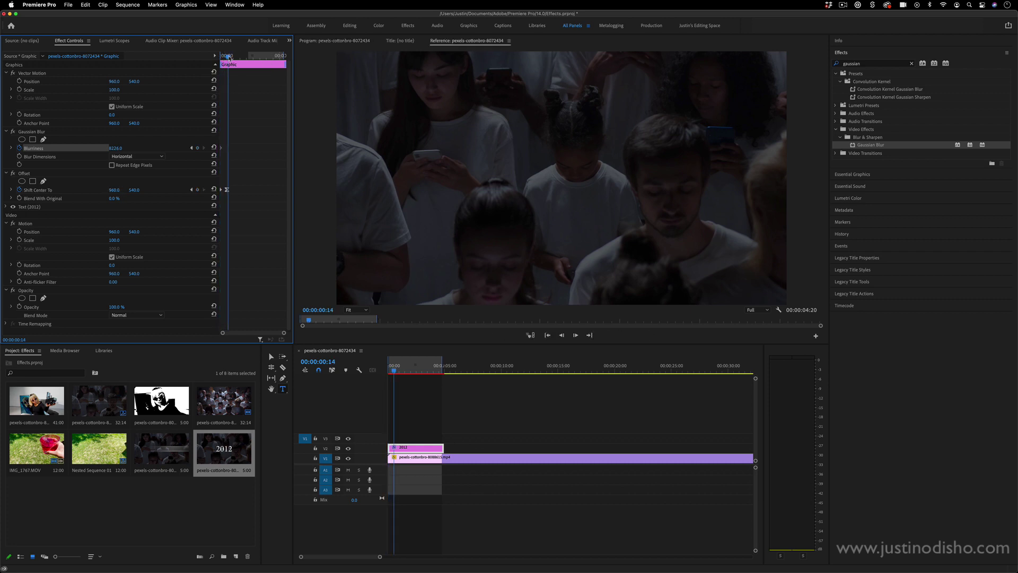
pyautogui.click(204, 190)
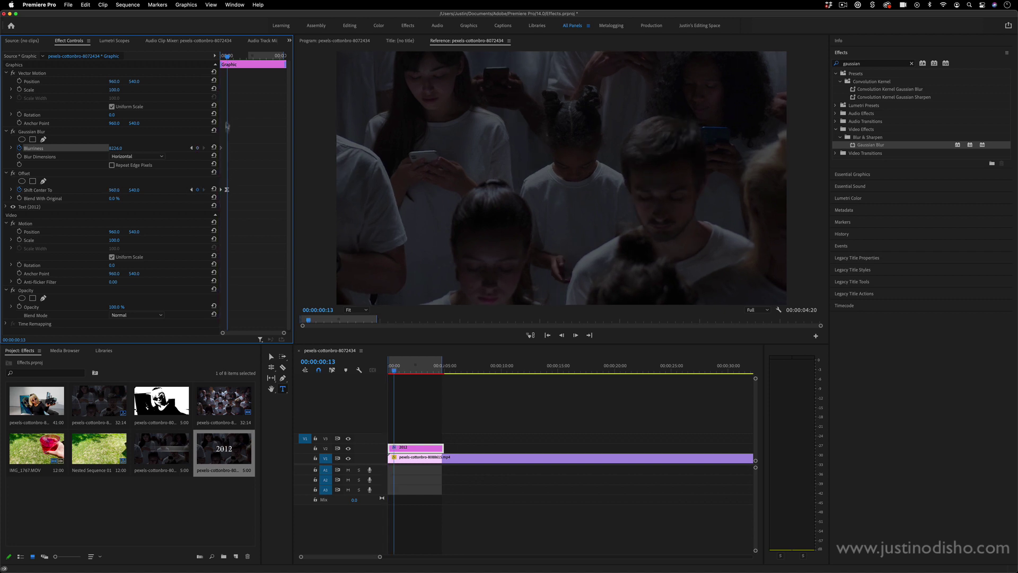
pyautogui.click(116, 149)
pyautogui.press('Return')
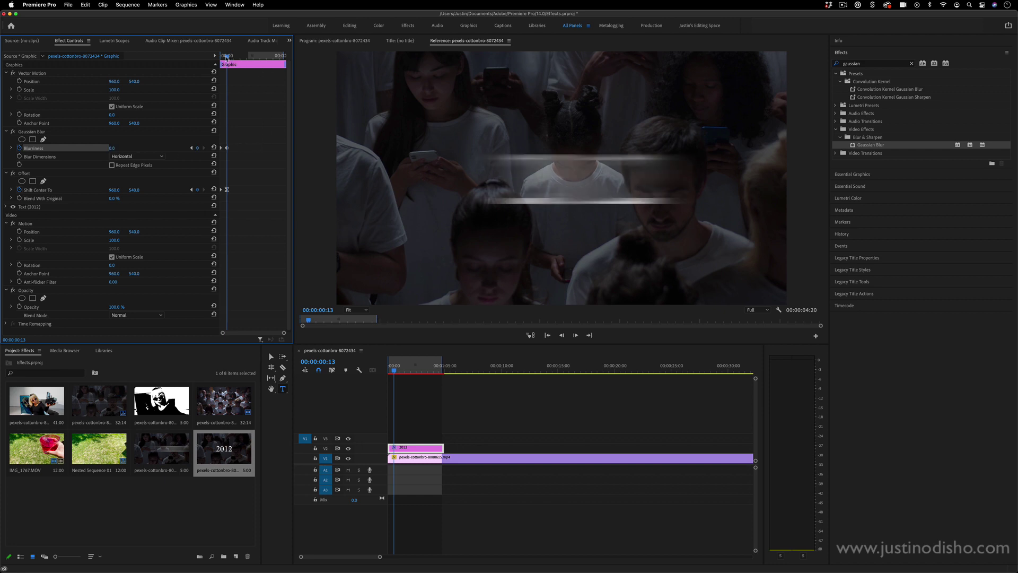
# Step: Render the marked range and play the blurred title animation from the clip's start
pyautogui.moveTo(226, 56); pyautogui.dragTo(221, 57)
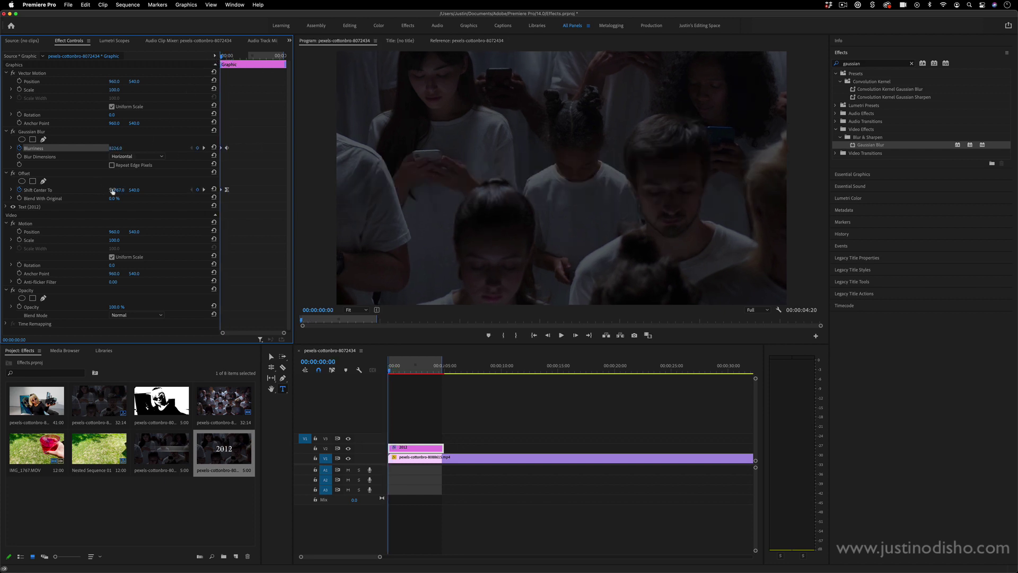
pyautogui.moveTo(222, 57); pyautogui.dragTo(184, 63)
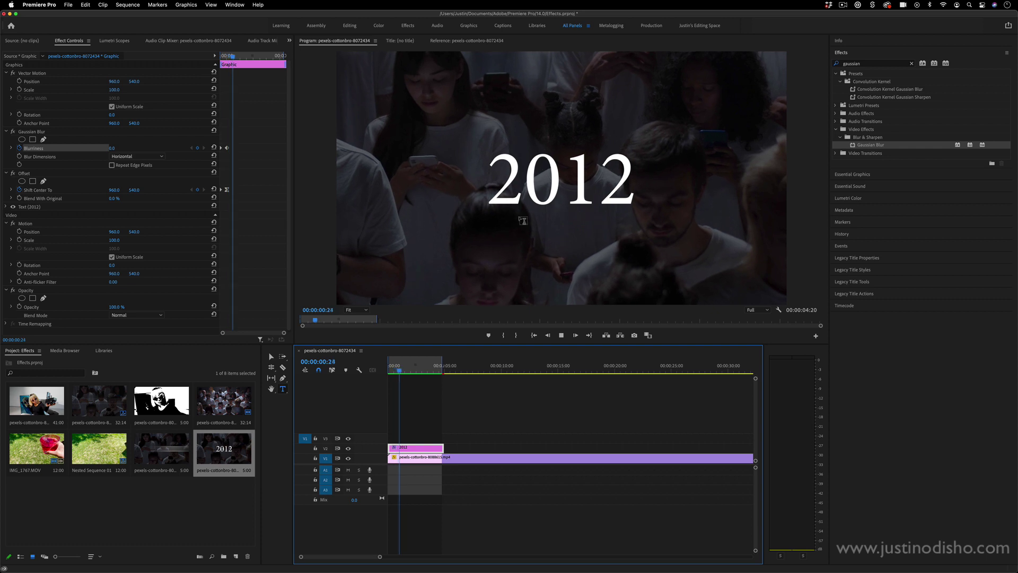
pyautogui.press('space')
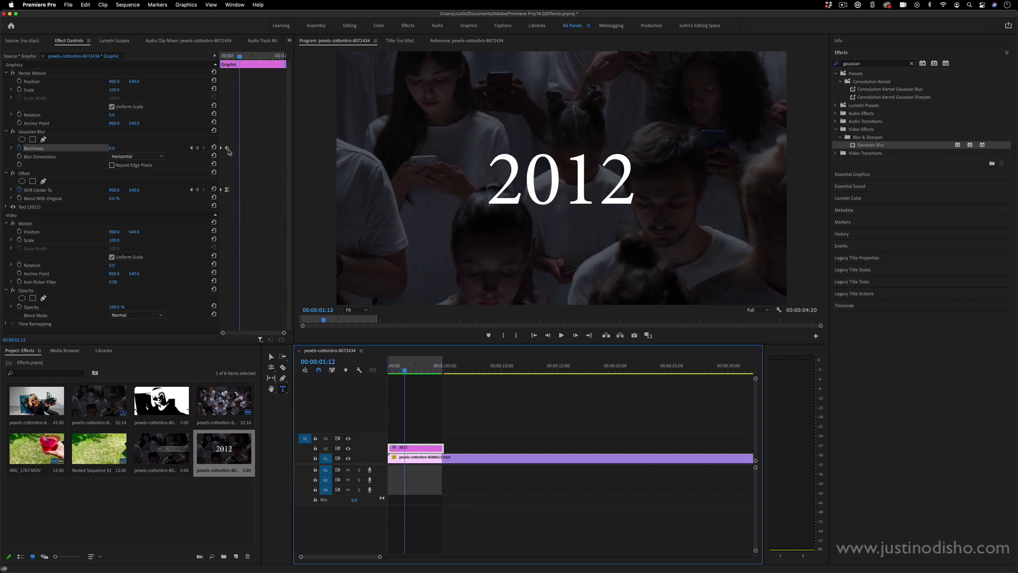
# Step: Move the ending Blurriness and Shift Center To keyframes together to 00:00:01:04, previewing the slower scroll along the way
pyautogui.moveTo(232, 144); pyautogui.dragTo(231, 190)
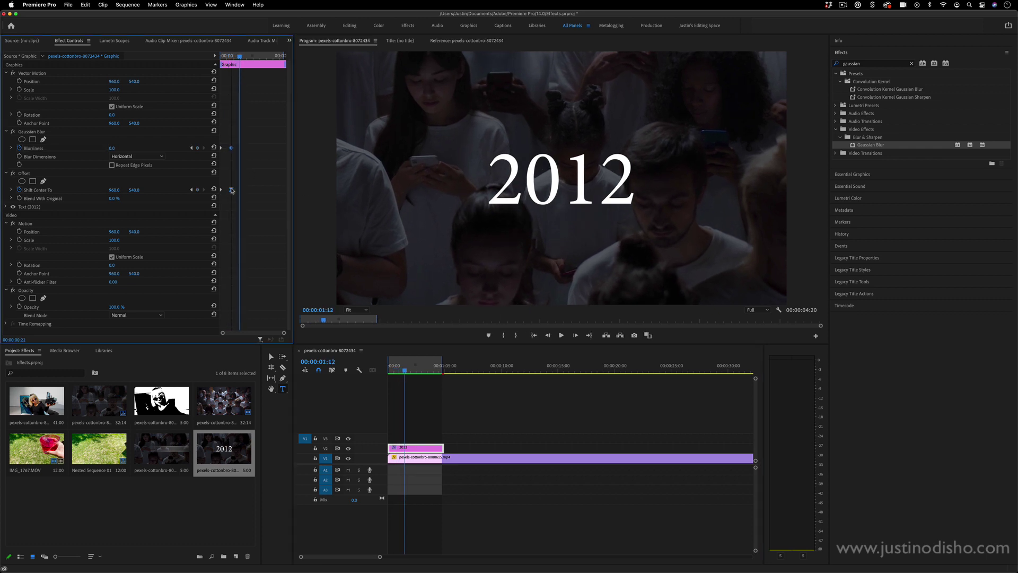
pyautogui.moveTo(242, 56); pyautogui.dragTo(146, 54)
pyautogui.press('space')
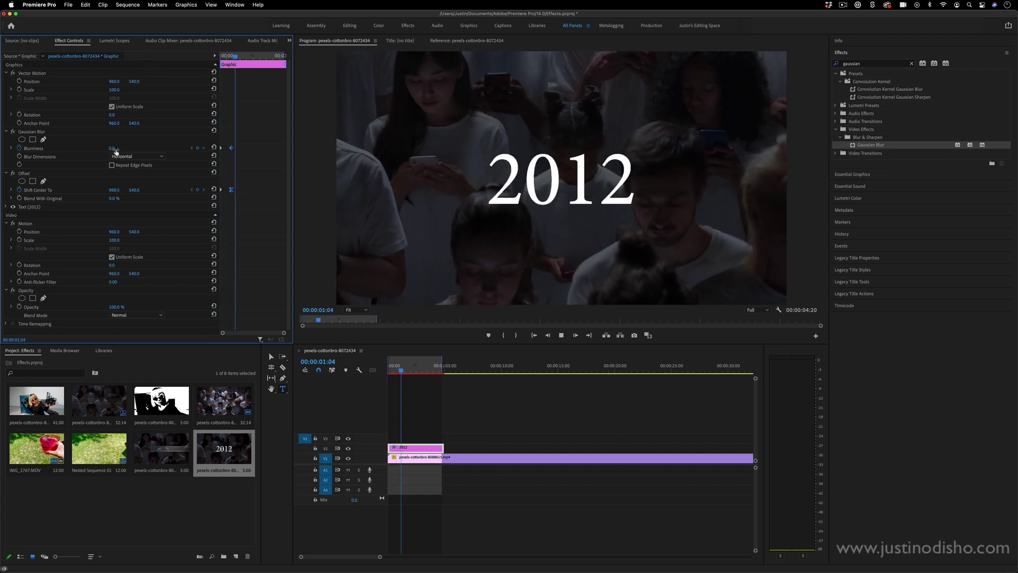
pyautogui.press('space')
pyautogui.moveTo(231, 190); pyautogui.dragTo(236, 189)
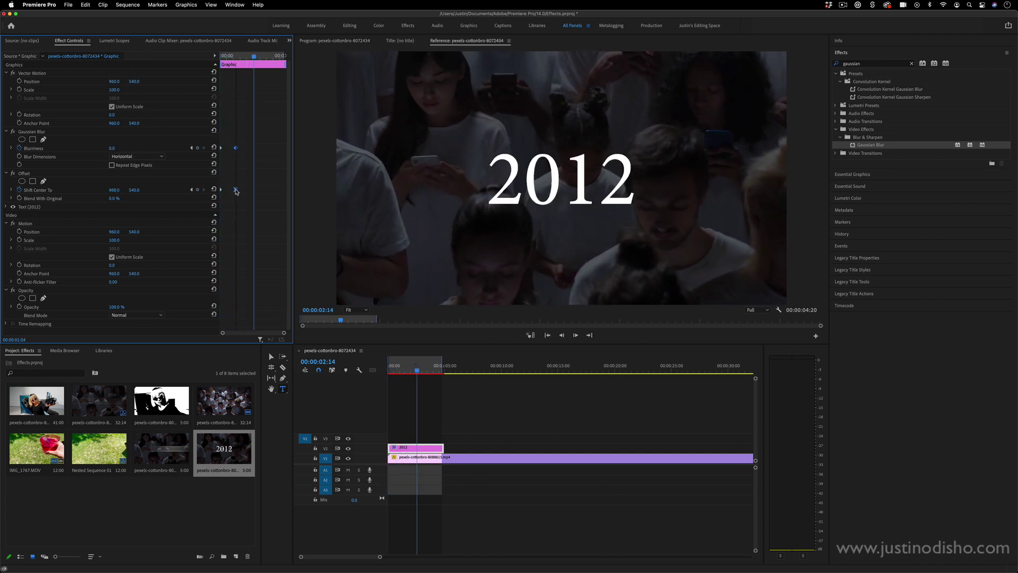
# Step: Render the in-to-out range again and play the slower title animation from the start
pyautogui.click(127, 5)
pyautogui.click(139, 39)
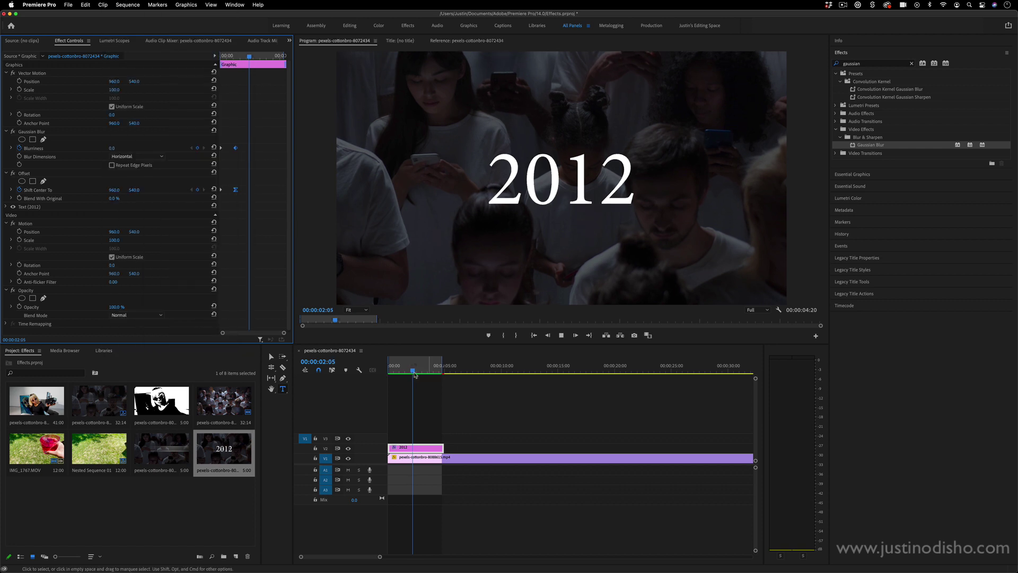
pyautogui.moveTo(415, 371); pyautogui.dragTo(386, 372)
pyautogui.press('space')
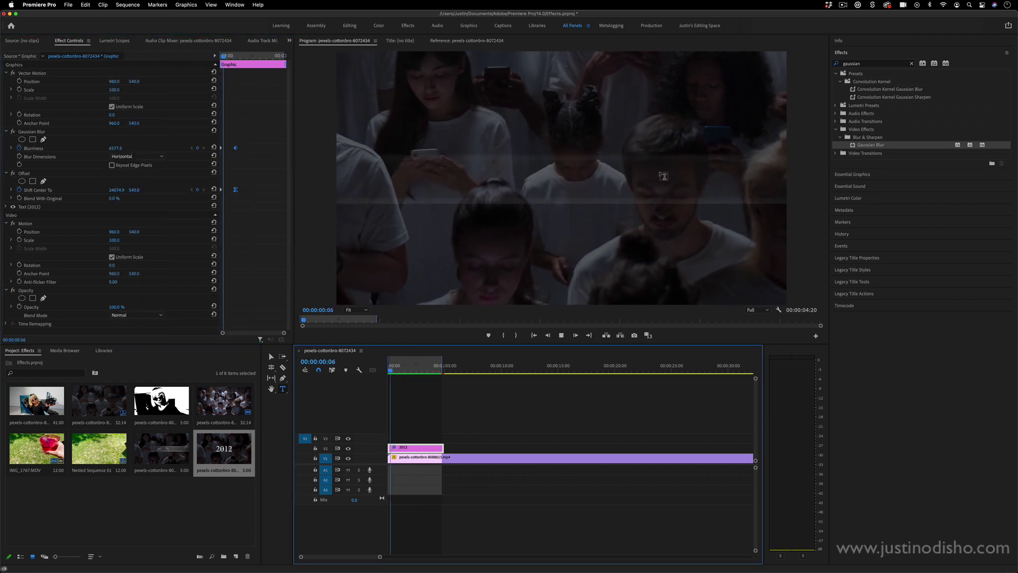
pyautogui.press('space')
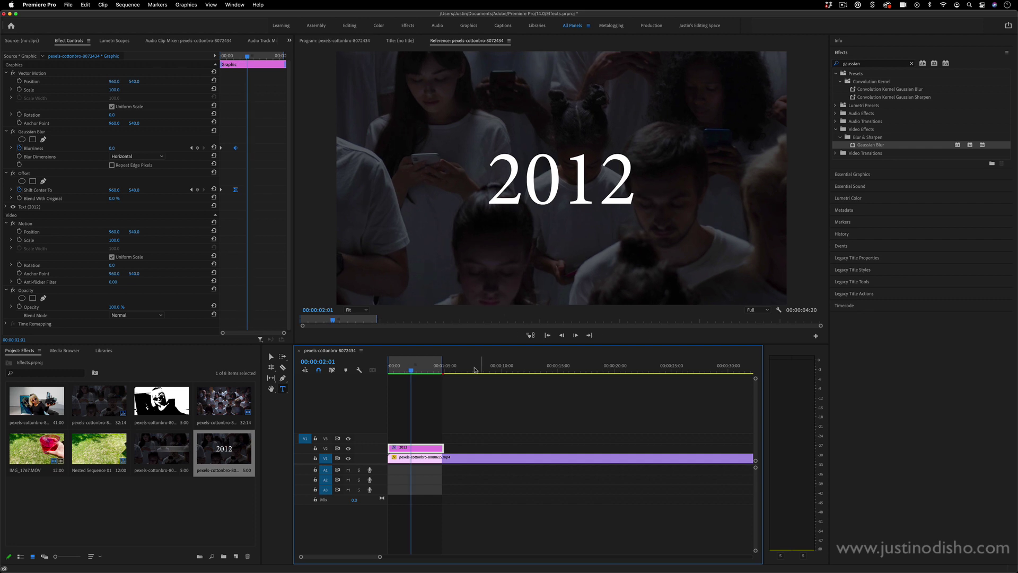
# Step: Copy all the title's Blurriness and Shift Center To keyframes and paste them at 00:00:03:14
pyautogui.moveTo(414, 370); pyautogui.dragTo(428, 370)
pyautogui.click(238, 127)
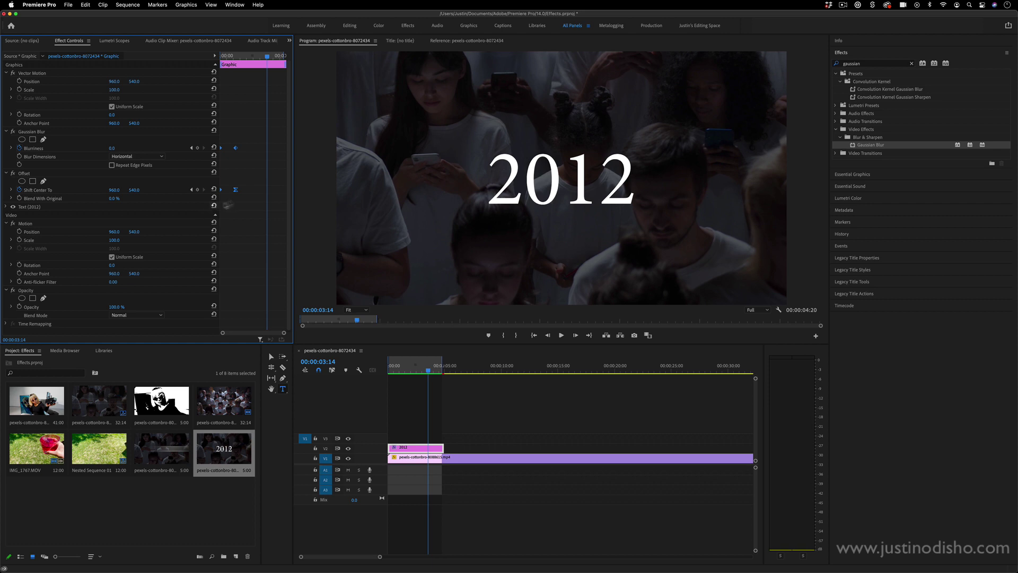
pyautogui.press('super+v')
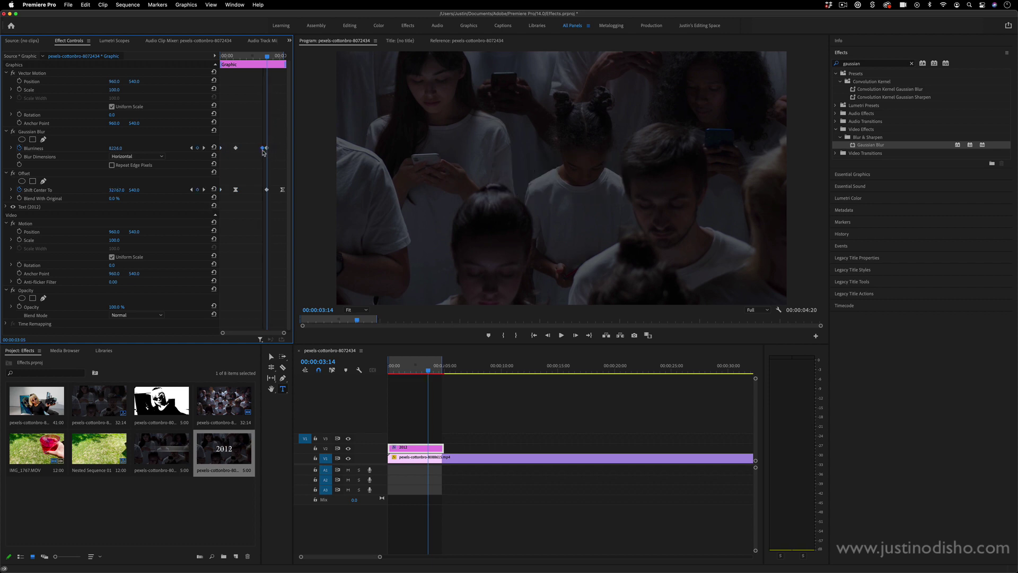
# Step: Reverse the order of the pasted Blurriness and Shift Center To keyframes and place them near the clip's end
pyautogui.moveTo(284, 151); pyautogui.dragTo(272, 189)
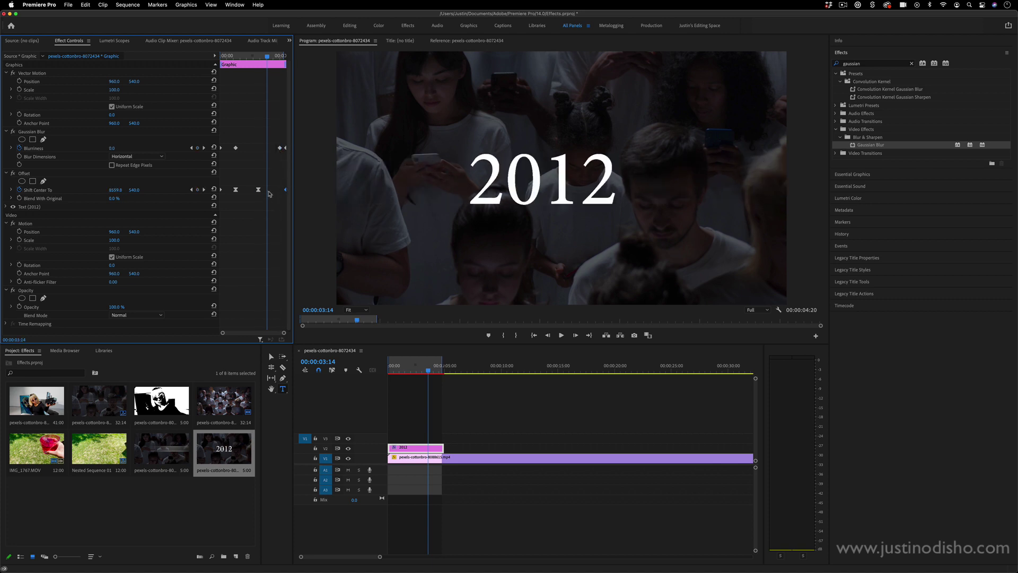
pyautogui.moveTo(274, 193); pyautogui.dragTo(282, 192)
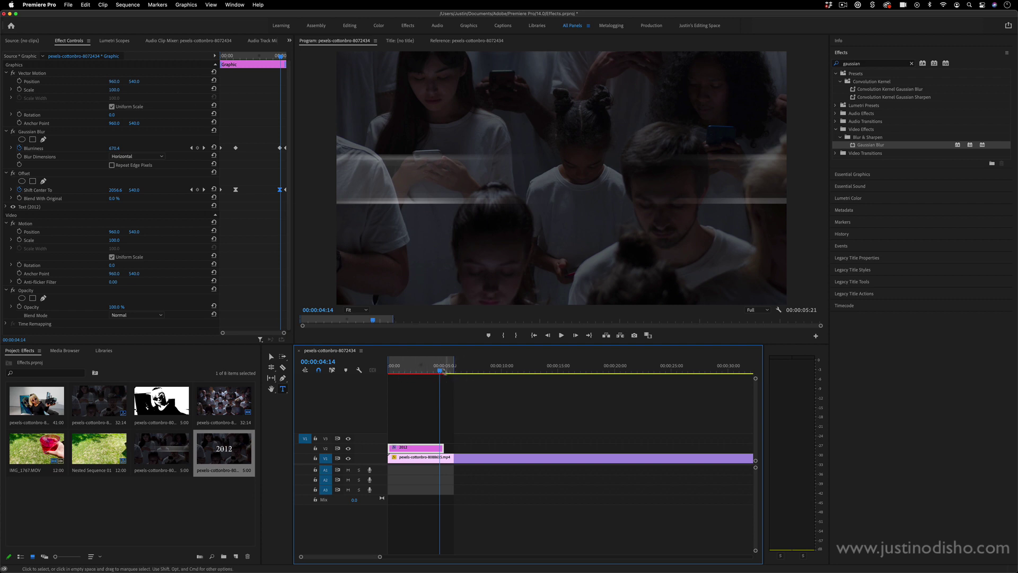
# Step: Extend the sequence's out point to 00:00:06:10, render the in-to-out range and play it
pyautogui.press('Home')
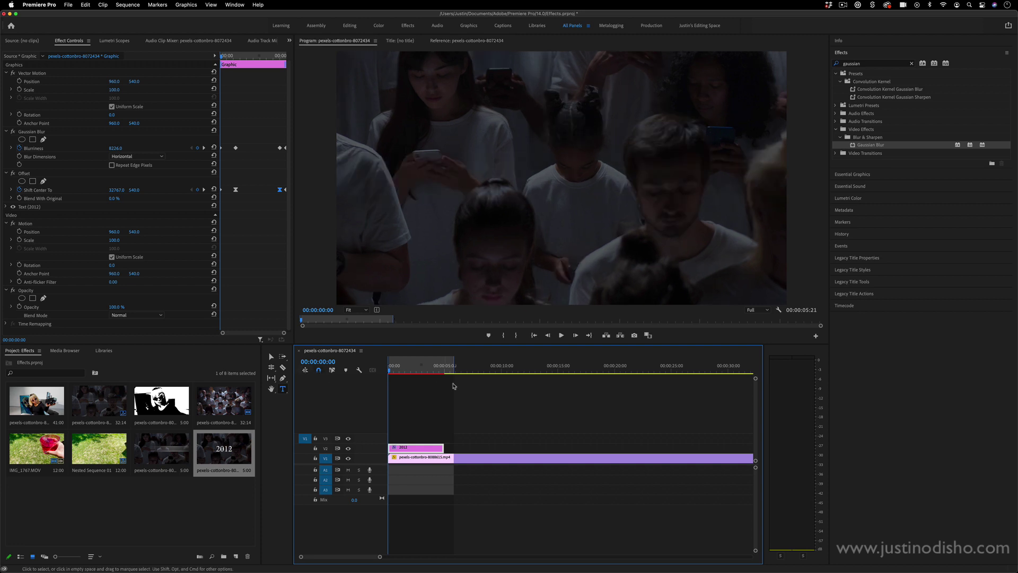
pyautogui.moveTo(454, 370); pyautogui.dragTo(461, 373)
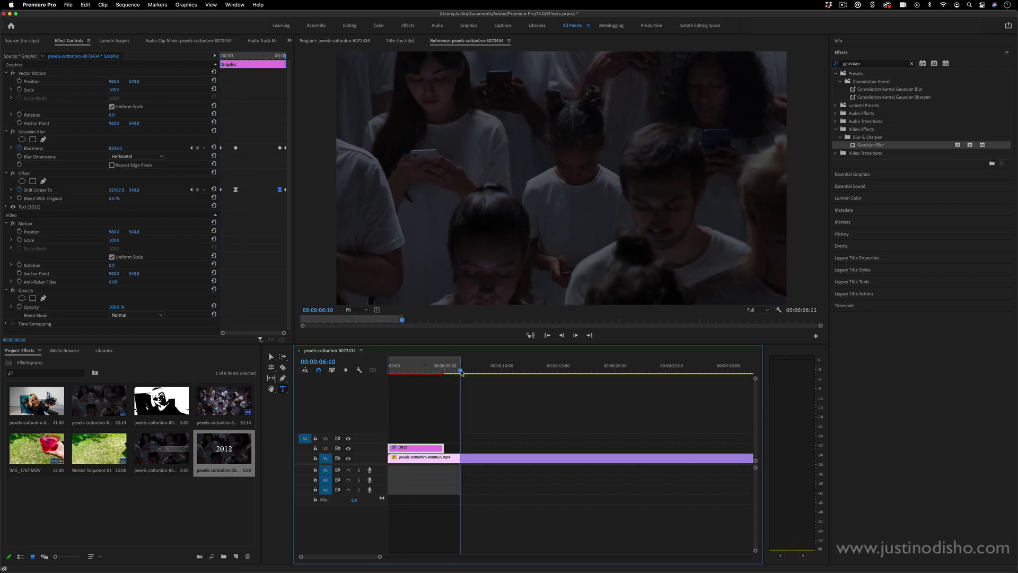
pyautogui.click(128, 5)
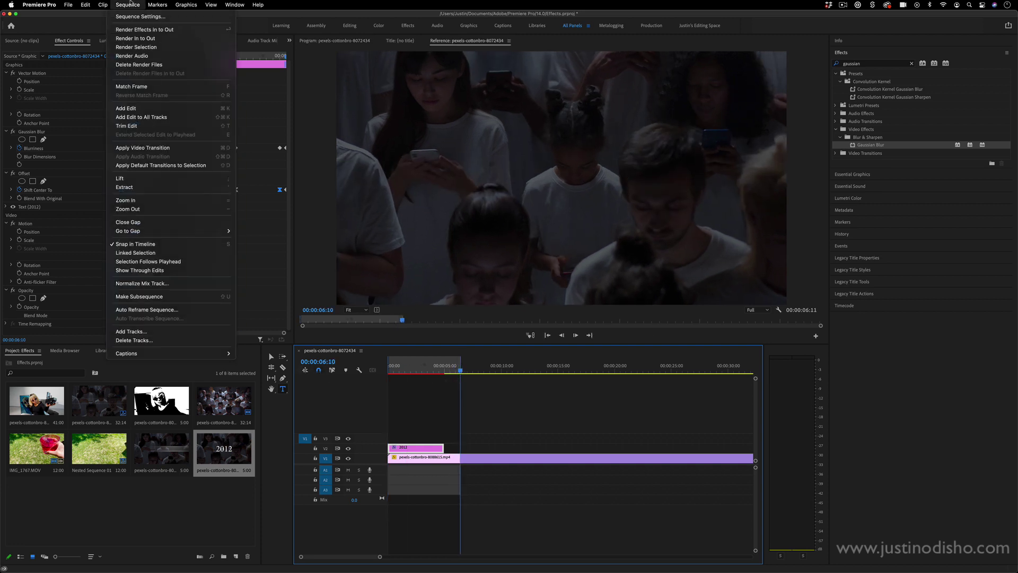
pyautogui.click(133, 34)
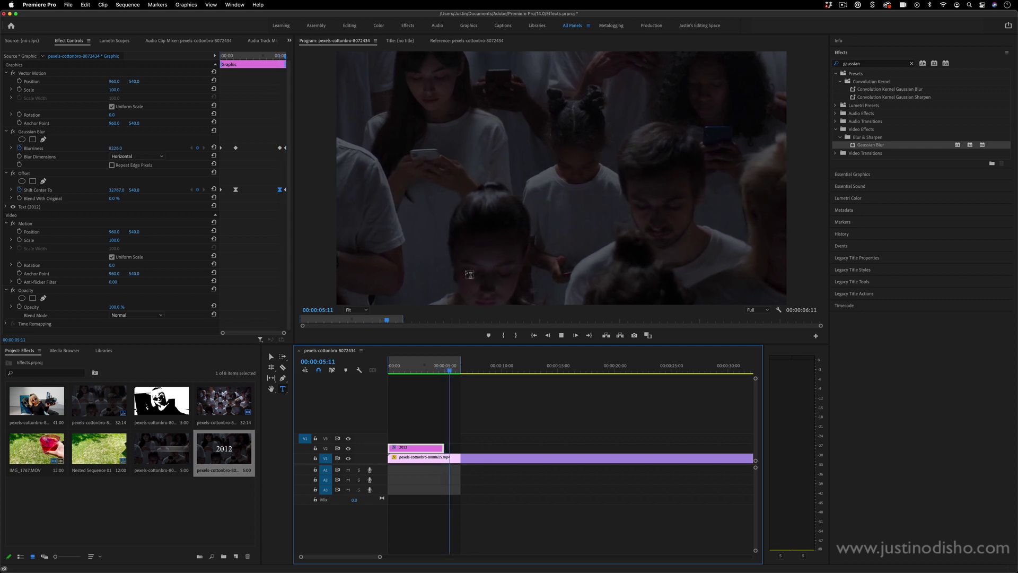
# Step: At 00:00:02:09, turn off Shift Center To animation on the title and delete its existing keyframes
pyautogui.moveTo(440, 371); pyautogui.dragTo(416, 374)
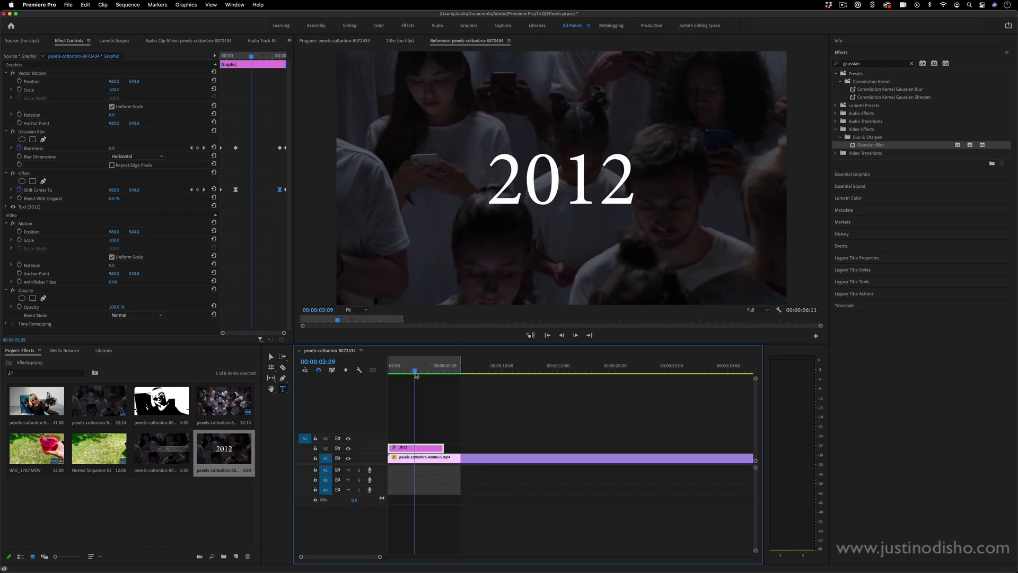
pyautogui.click(19, 190)
pyautogui.press('Return')
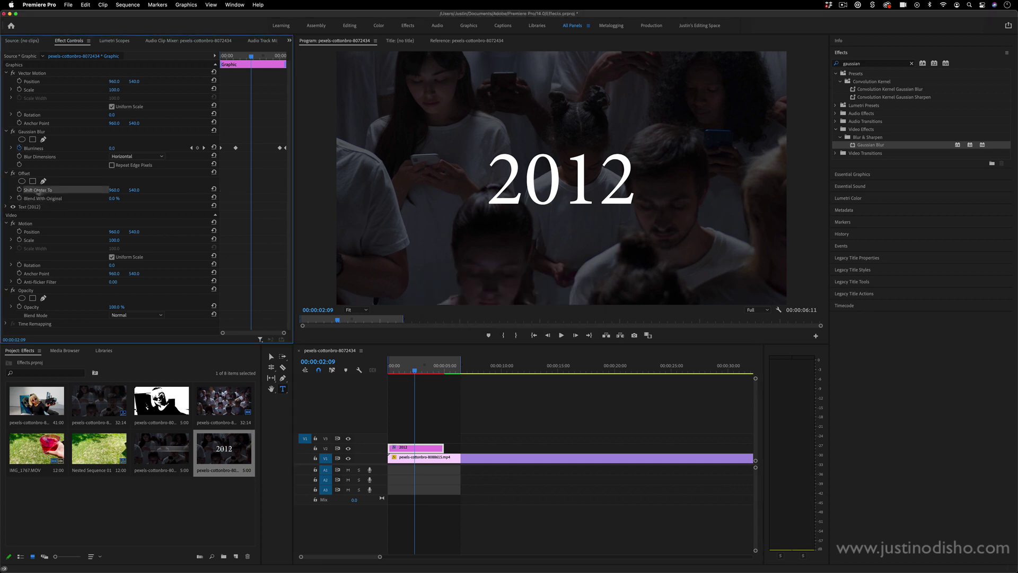
# Step: Set the title's vertical Shift Center To value to 3941 and its Gaussian Blur dimensions to Vertical
pyautogui.moveTo(135, 190); pyautogui.dragTo(502, 190)
pyautogui.click(146, 156)
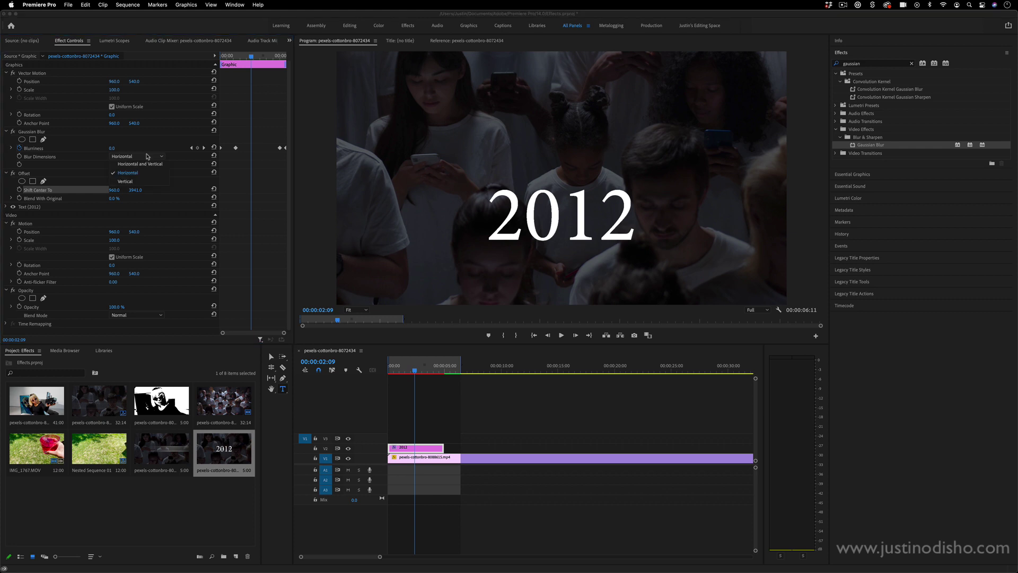
pyautogui.click(143, 180)
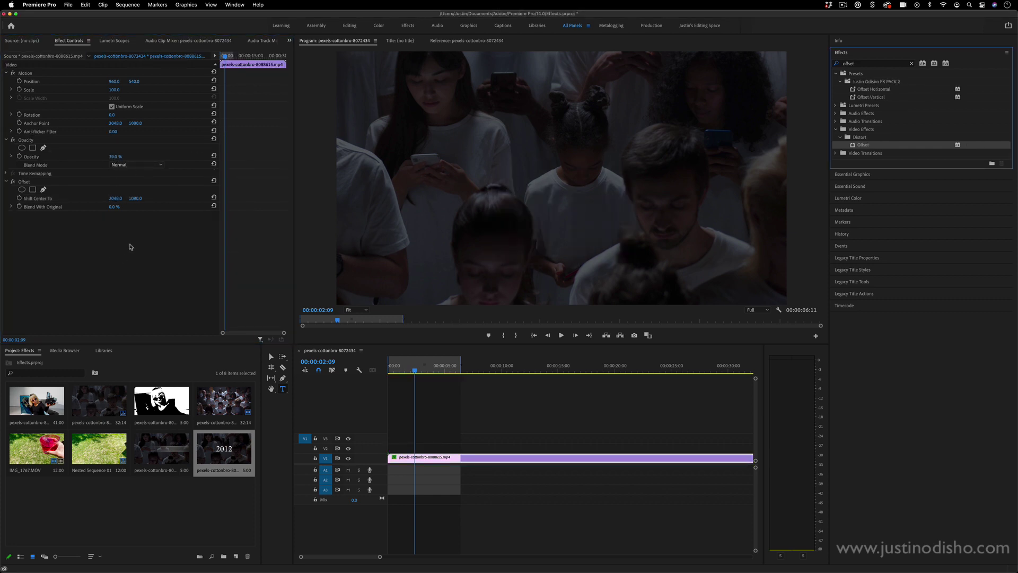
# Step: Set the vertical Shift Center To value of the crowd footage's Offset effect to 6411
pyautogui.moveTo(133, 200); pyautogui.dragTo(205, 200)
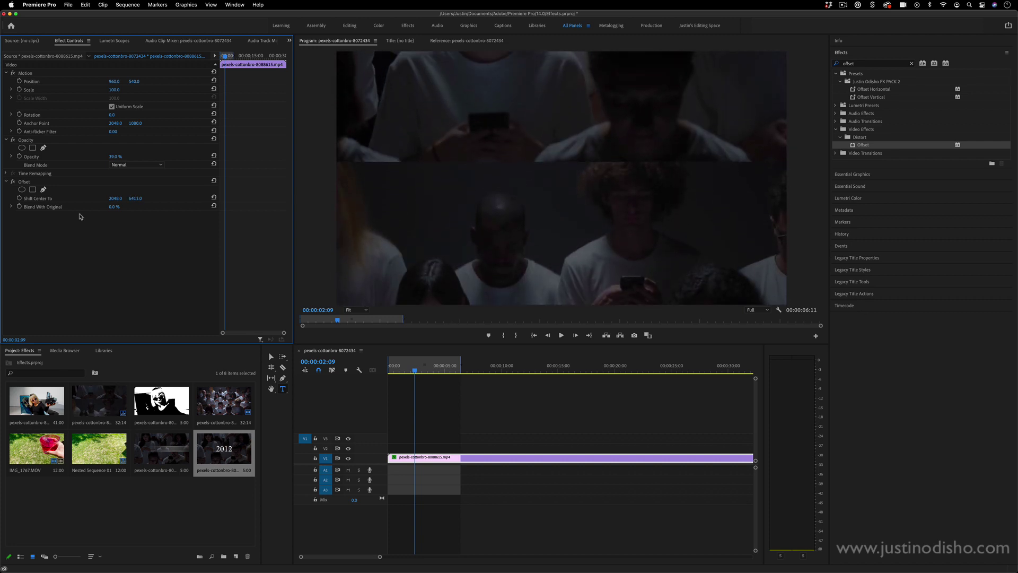